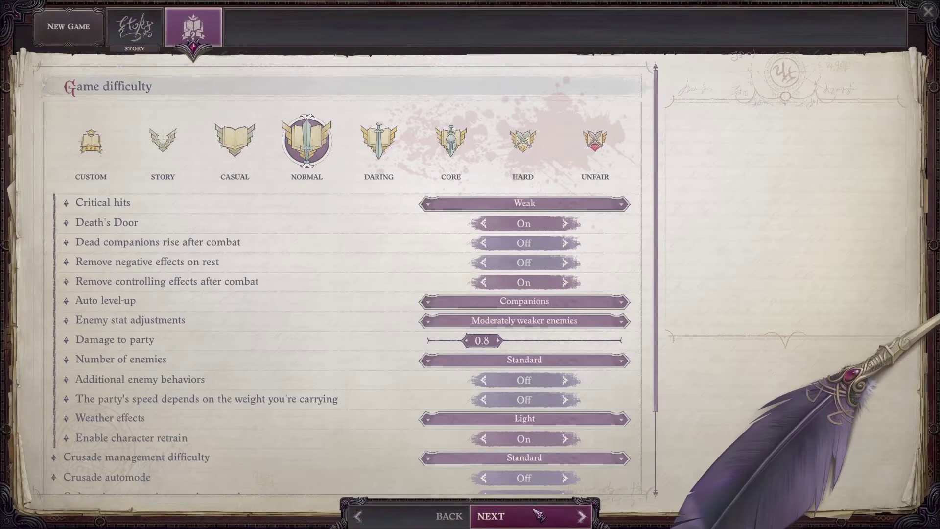
Step: Advance past difficulty, then select the voice banks from PC_Female_Aggressive_GVR_ENG.bnk through PC_Male_Wise_GVR_ENG.bnk
click(538, 515)
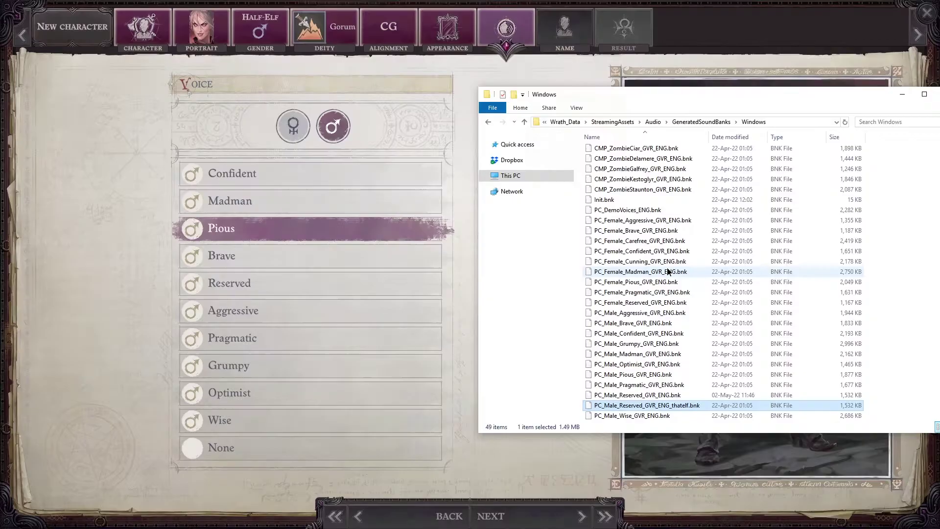
scroll(668, 272, down, 1)
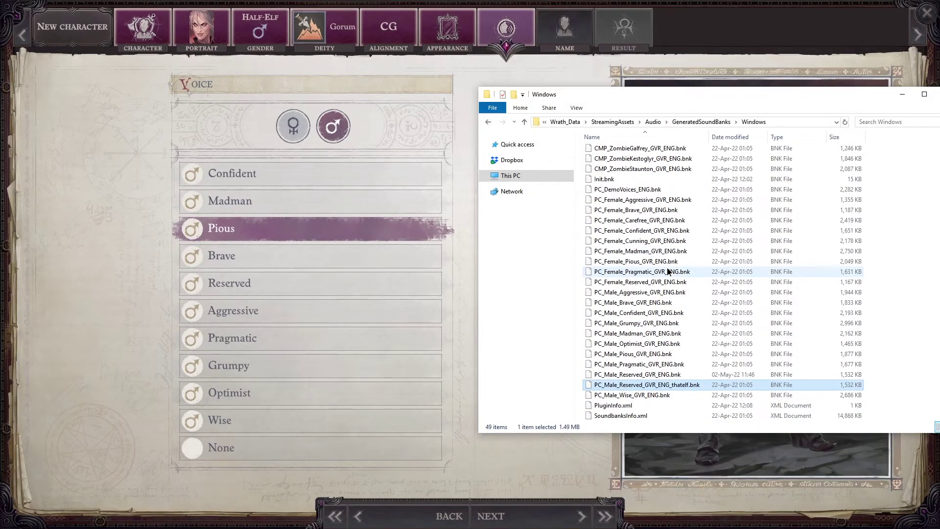
click(650, 191)
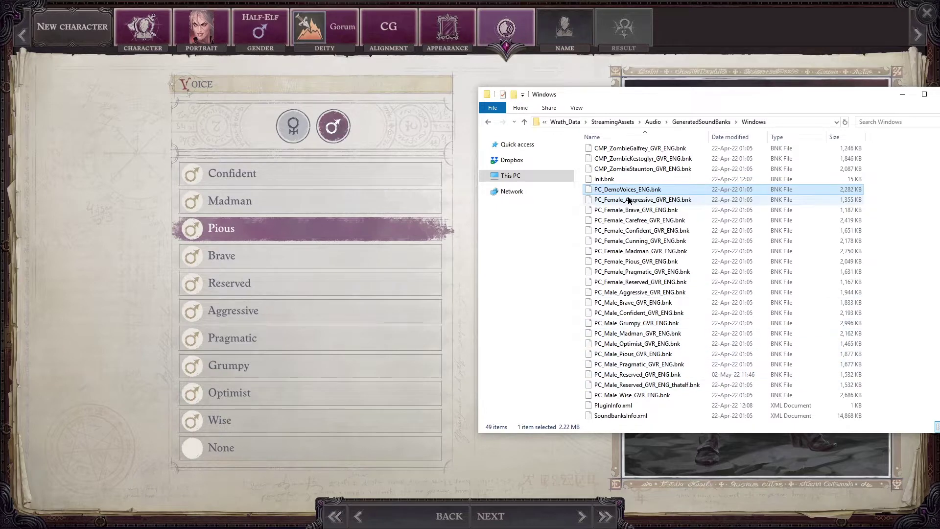
click(632, 200)
shift+click(624, 395)
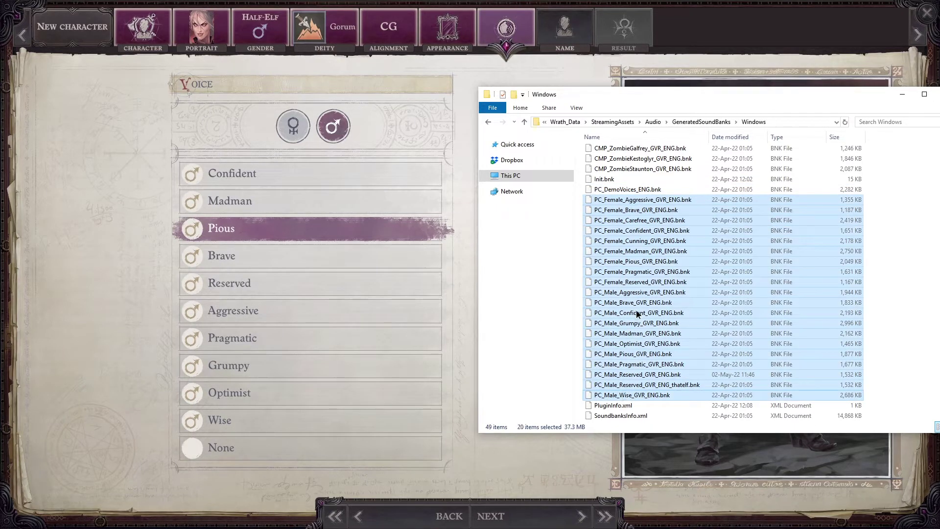
Step: Audition the male Madman, Brave and Aggressive voices, then the female Reserved, Carefree and Cunning
click(224, 204)
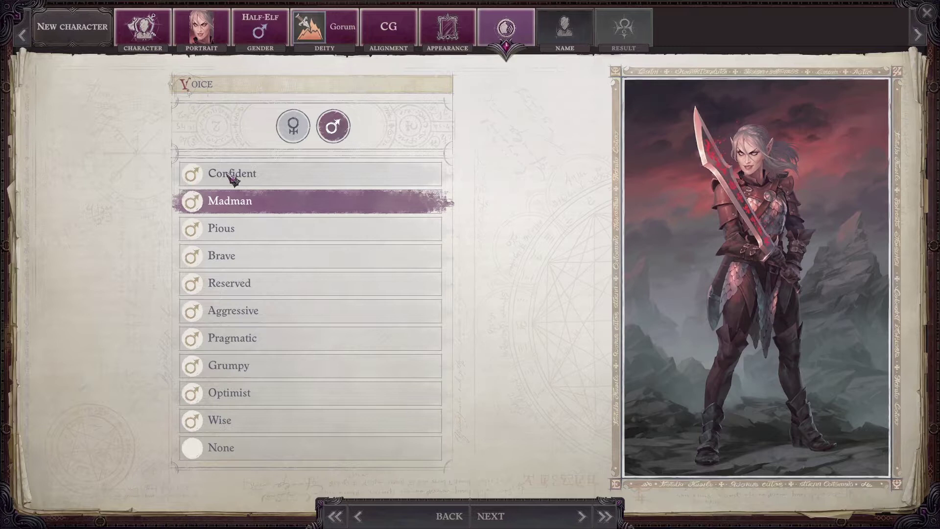
click(226, 262)
click(237, 318)
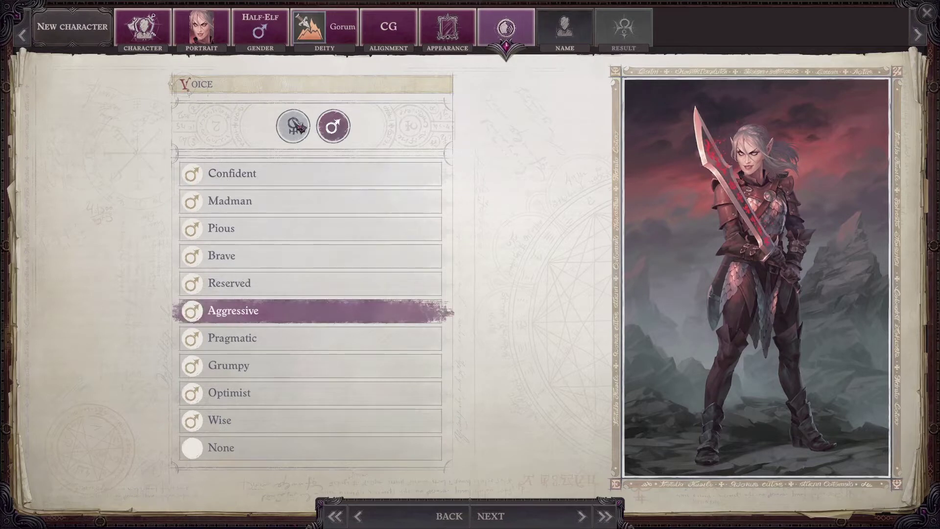
click(293, 126)
click(280, 313)
click(263, 393)
click(257, 421)
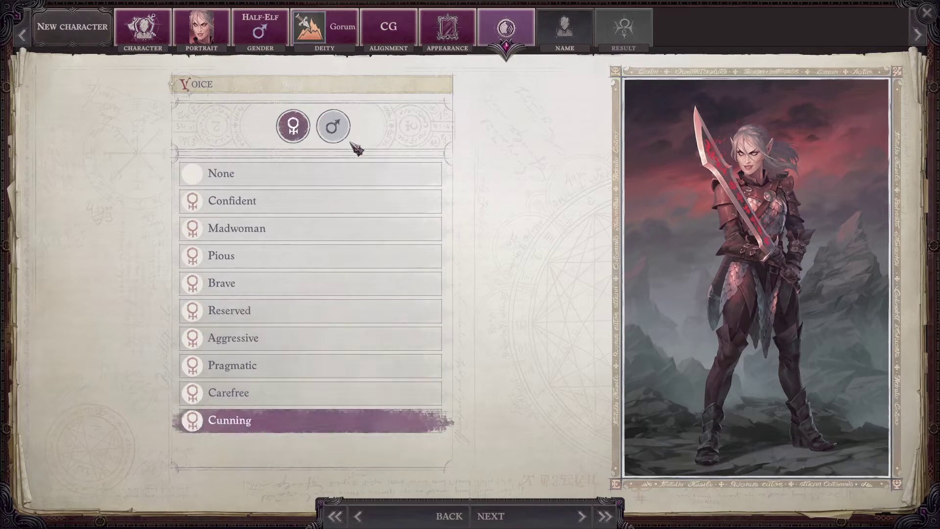
Step: Back in male voices, try Pragmatic, None, Wise and Aggressive, settling on Reserved
click(338, 126)
click(277, 338)
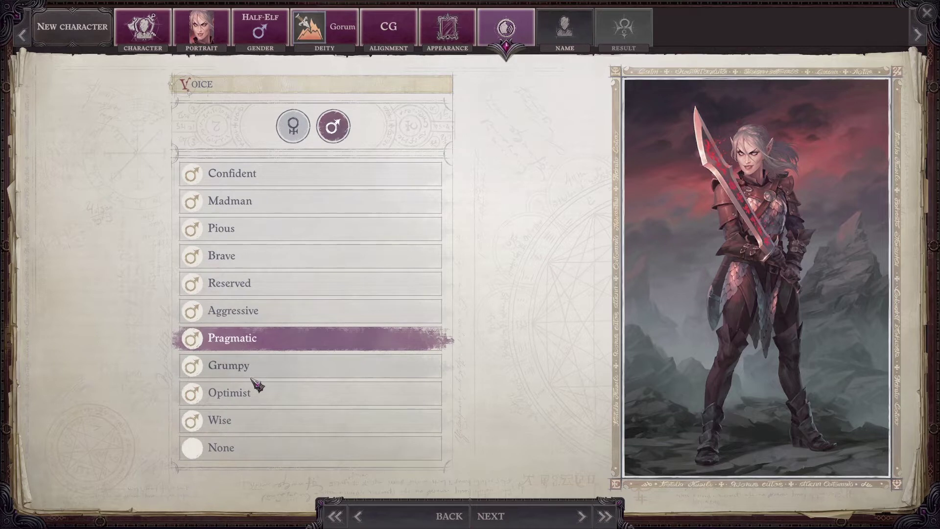
click(258, 289)
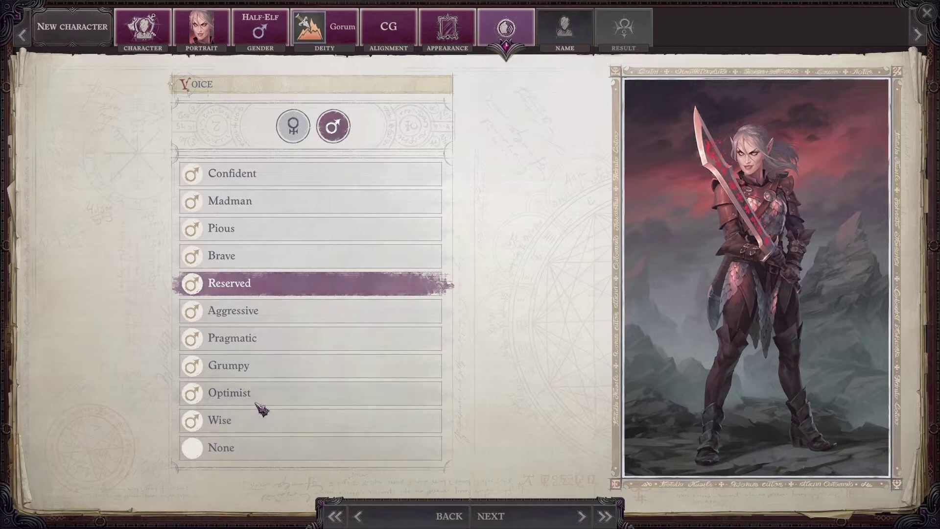
click(230, 450)
click(233, 417)
click(252, 307)
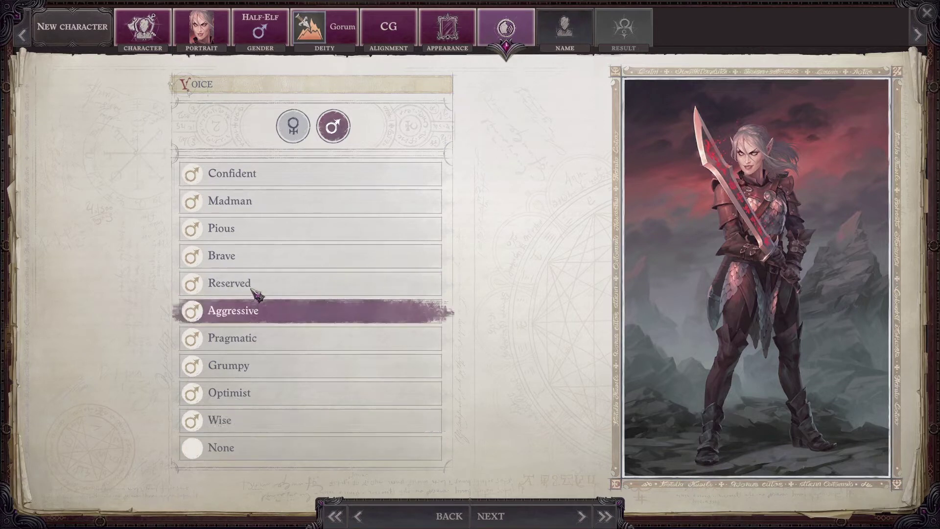
click(253, 289)
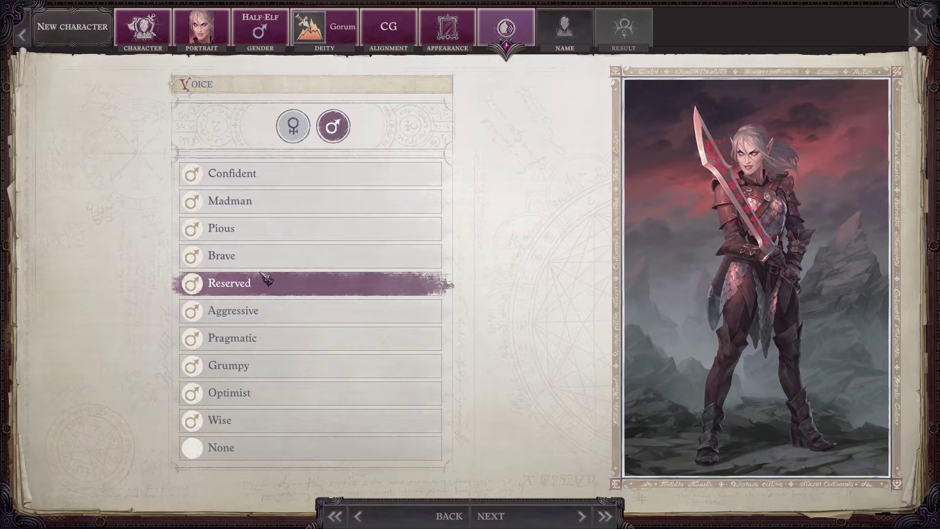
click(251, 289)
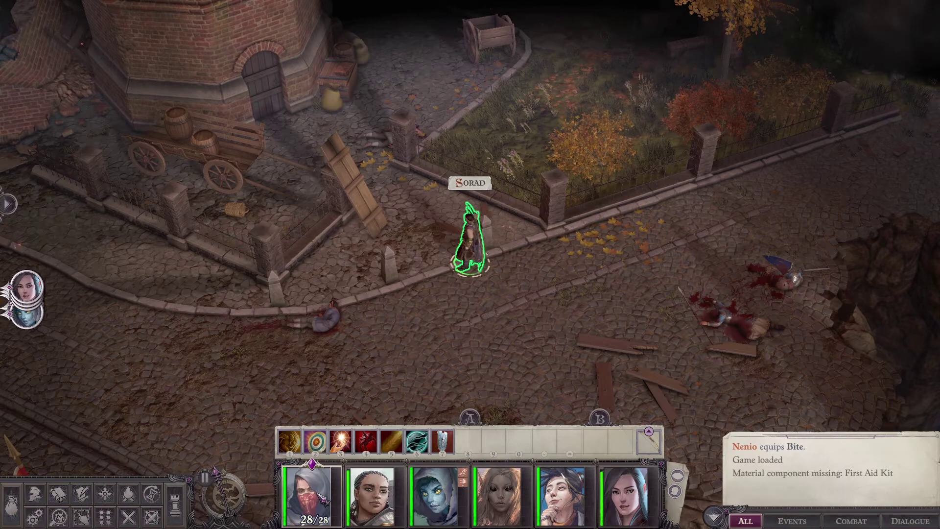
Step: Press Alt+1 in the loaded save to check Sorad in the town street
key(alt+1)
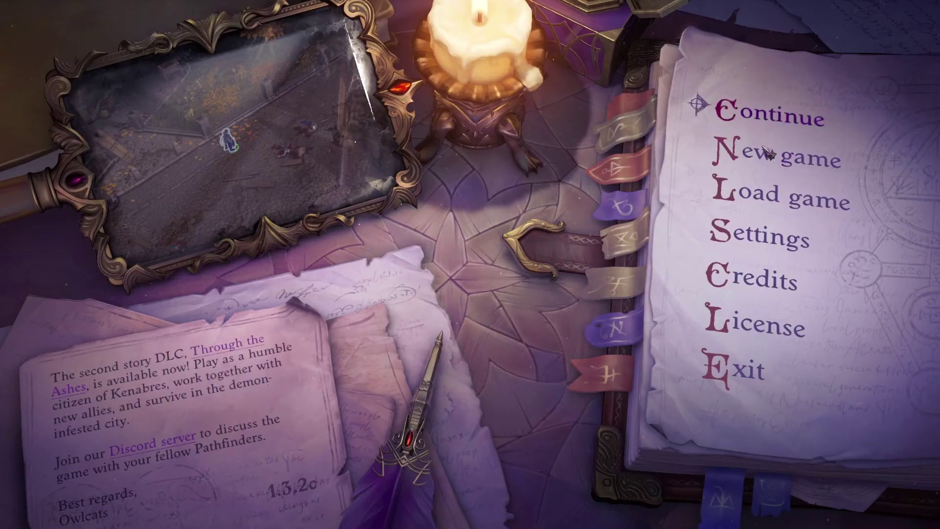
Step: Start a New Game and advance through story, difficulty, portrait, gender, Gorum, CG alignment and appearance
click(767, 153)
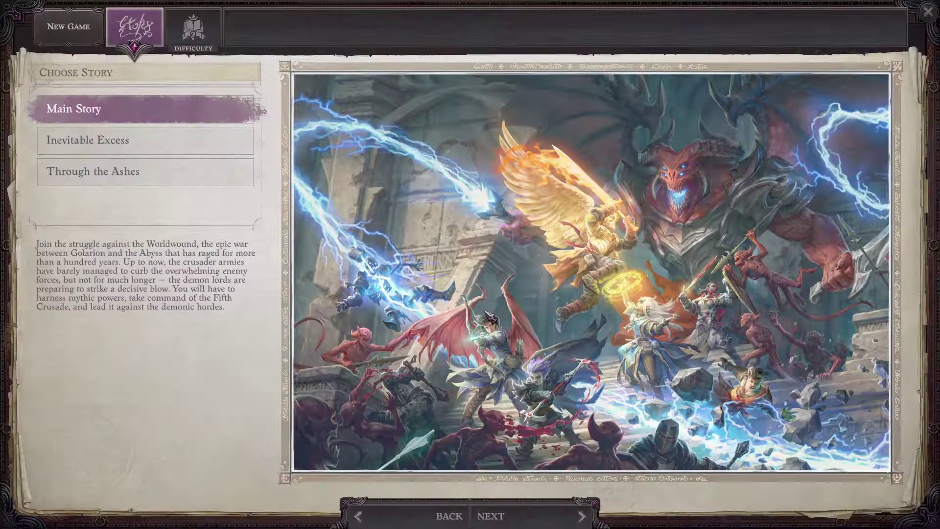
click(514, 516)
click(515, 516)
click(516, 517)
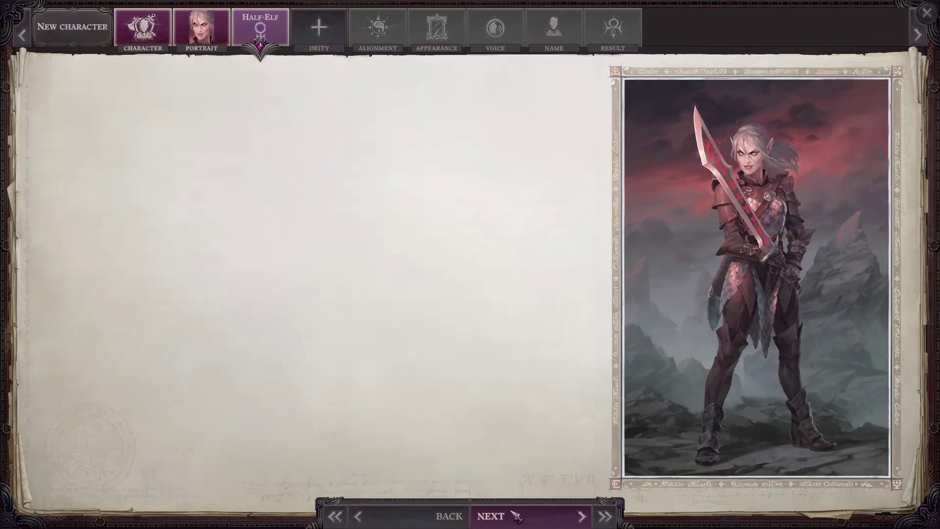
click(515, 516)
click(515, 516)
click(515, 516)
click(515, 516)
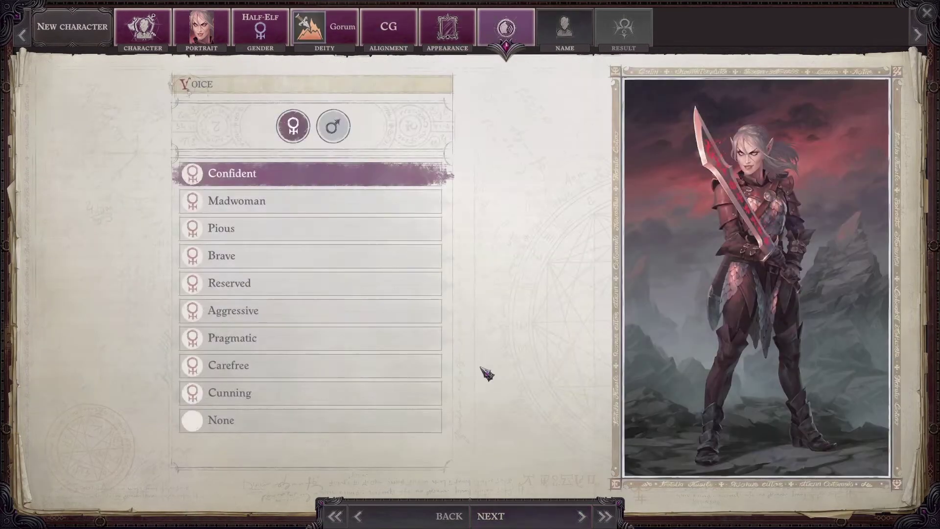
Step: Audition male voices Confident through Wise, then settle on Reserved
click(333, 126)
click(234, 177)
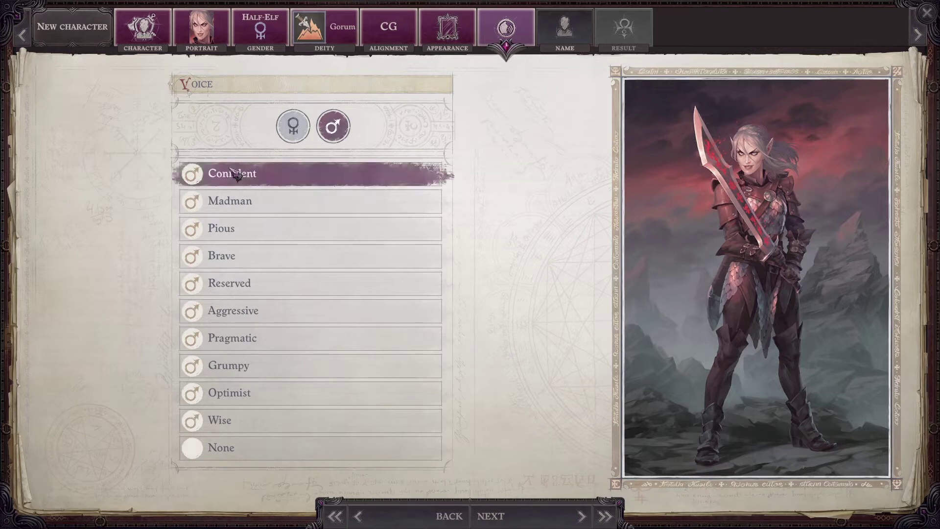
click(246, 206)
click(248, 235)
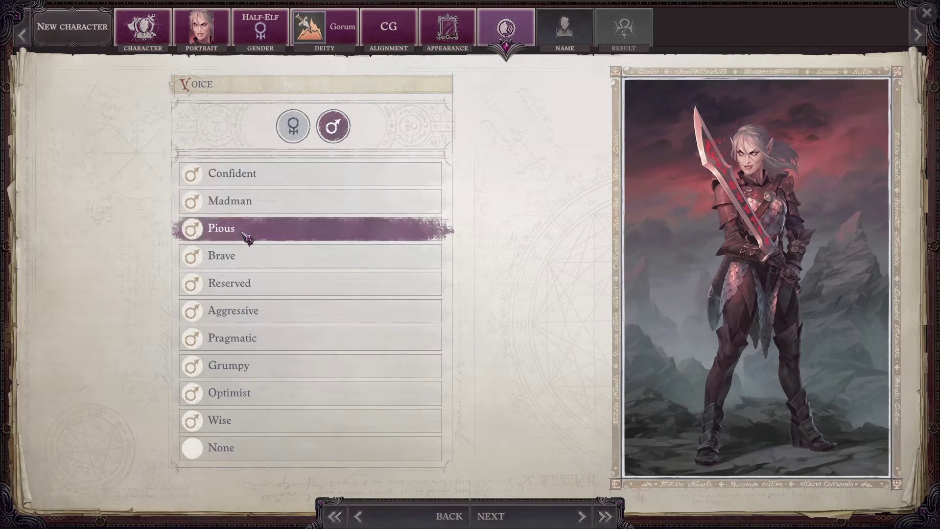
click(249, 264)
click(269, 286)
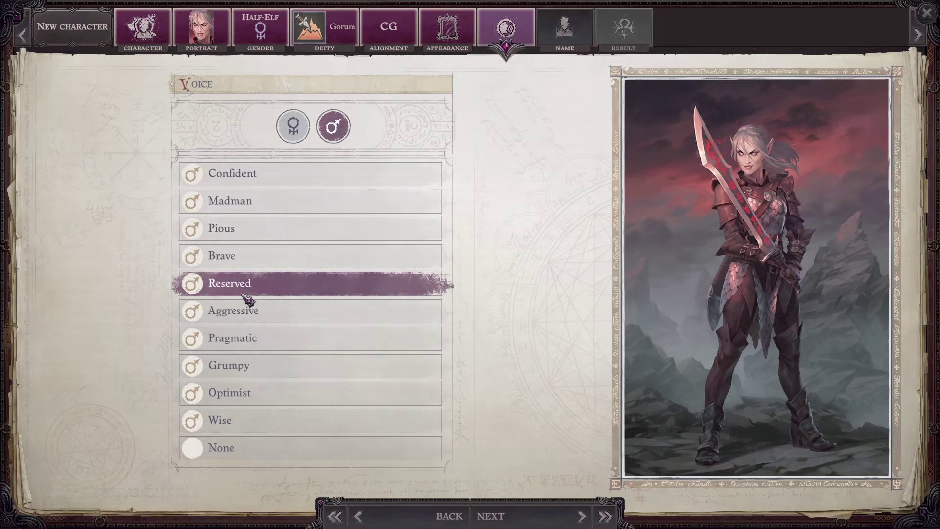
click(245, 311)
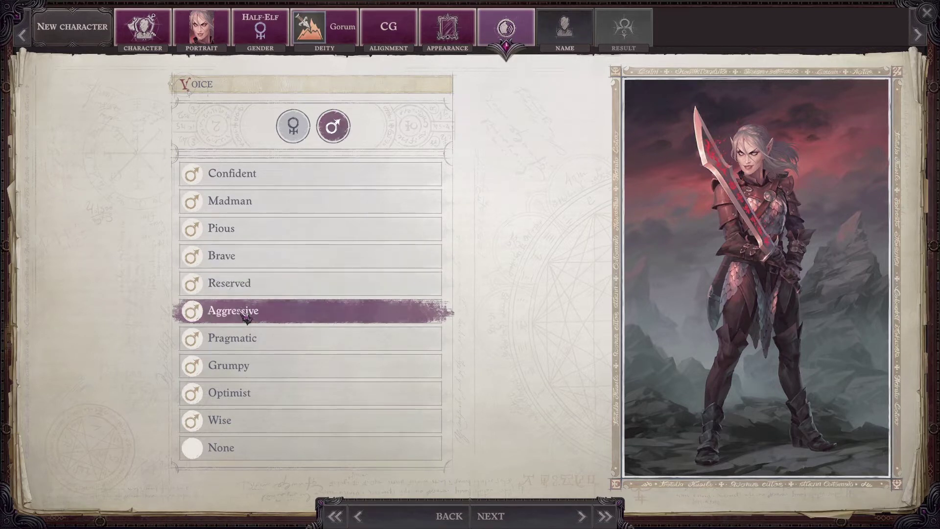
click(248, 341)
click(249, 368)
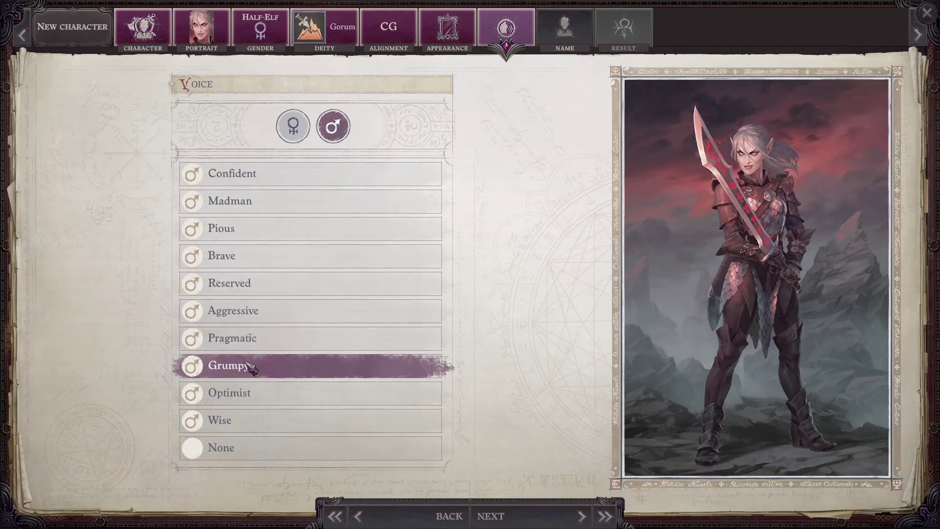
click(240, 393)
click(234, 420)
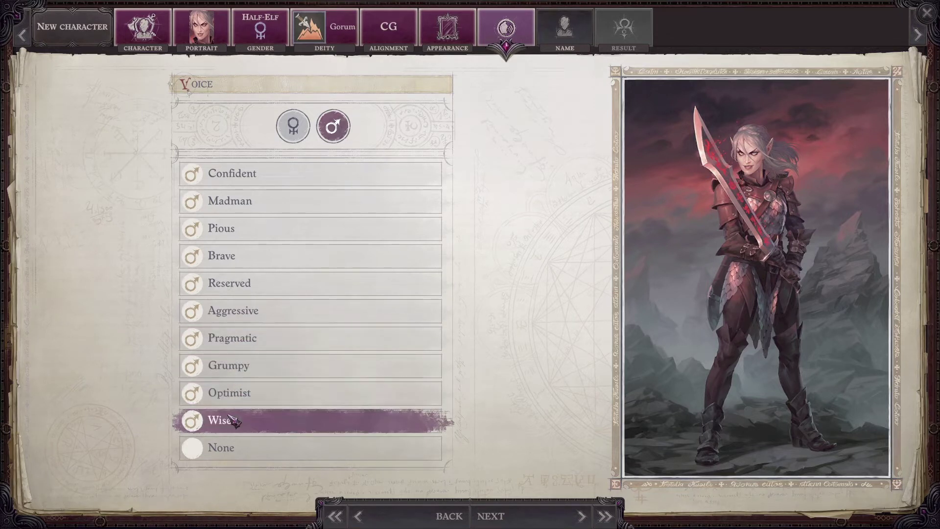
click(250, 289)
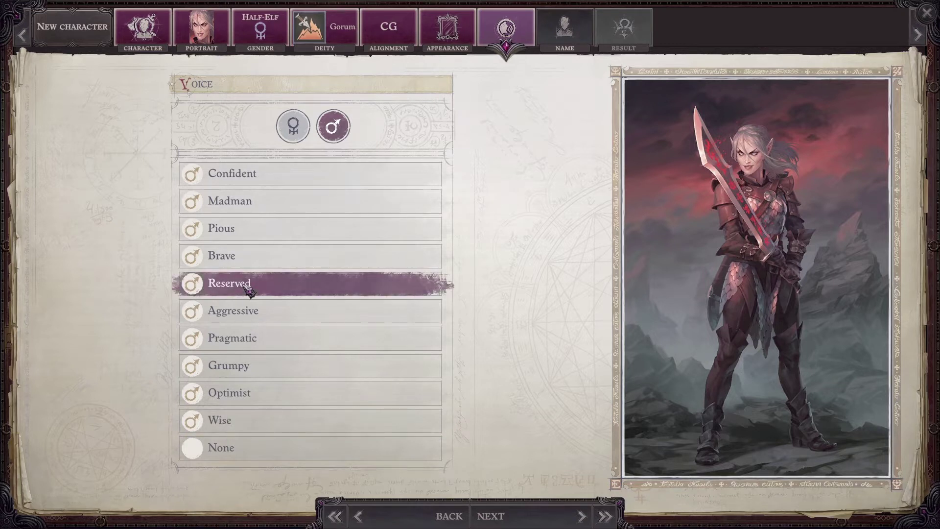
Step: Bring the GeneratedSoundBanks folder forward and select only PC_Male_Reserved_GVR_ENG.bnk
key(alt+Tab)
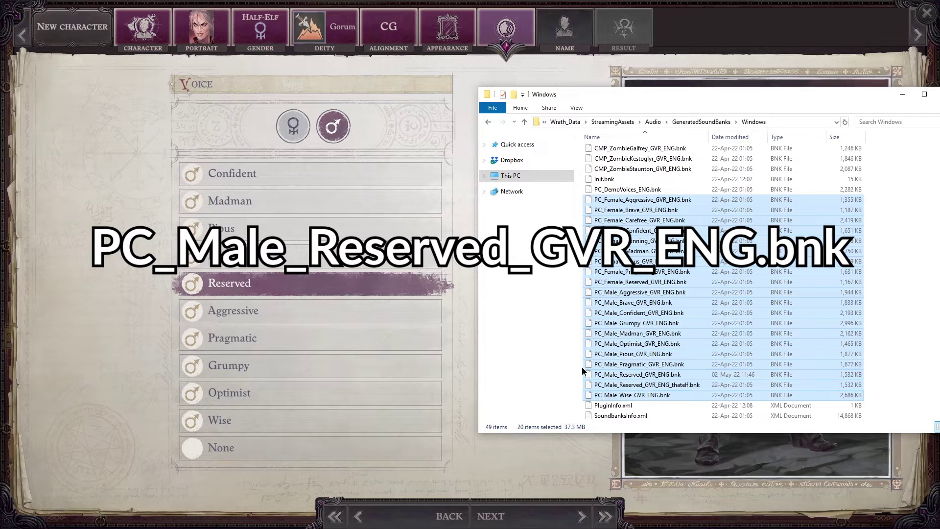
click(611, 376)
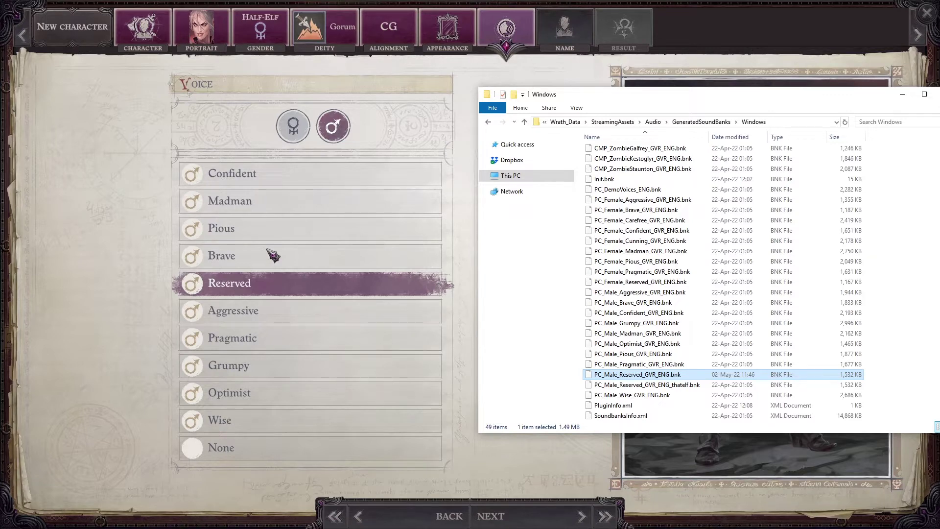
Step: Back up the original by renaming it PC_Male_Reserved_GVR_ENG_bak.bnk
click(663, 374)
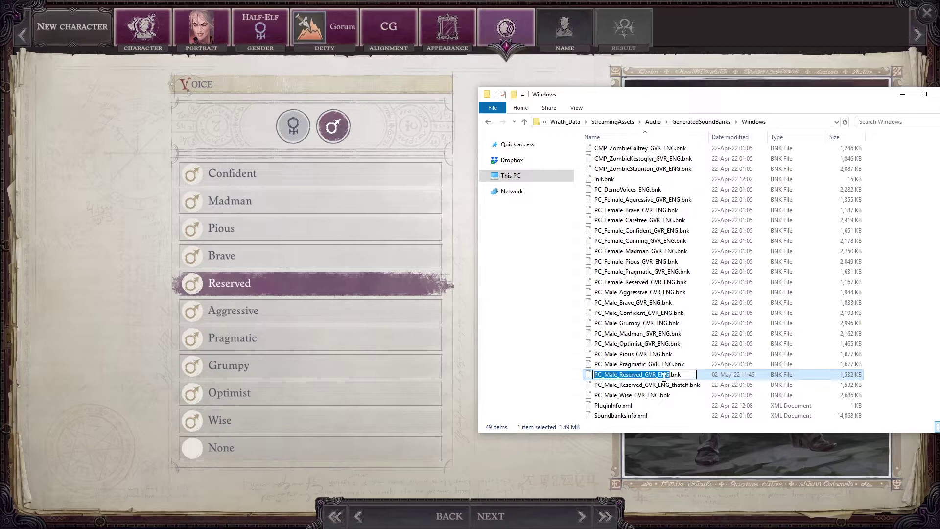
text(_bak)
key(Return)
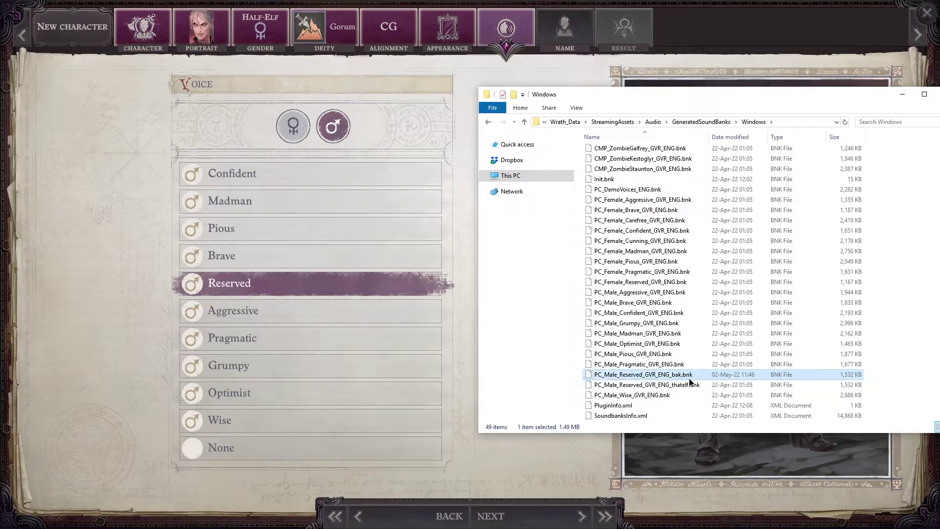
Step: Duplicate PC_Female_Carefree_GVR_ENG.bnk in the same folder
click(639, 220)
key(ctrl+c)
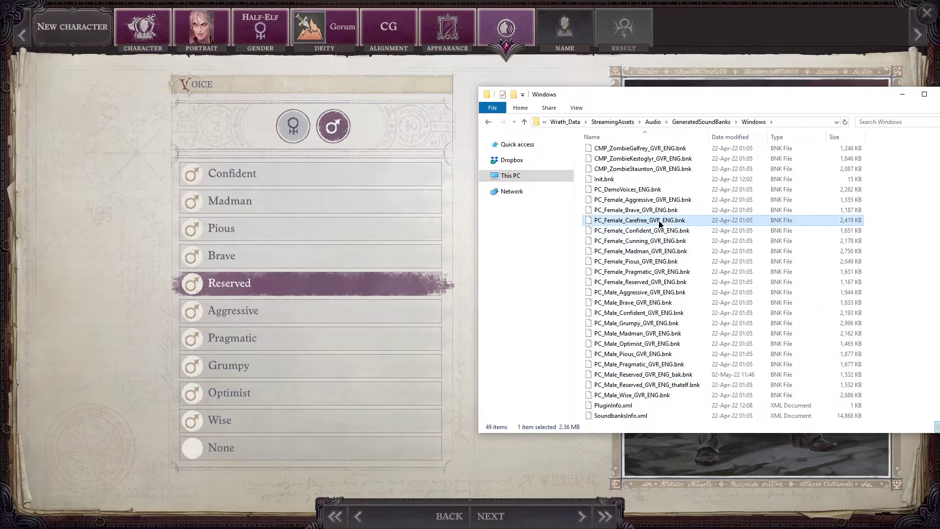
key(ctrl+v)
key(F2)
key(Right)
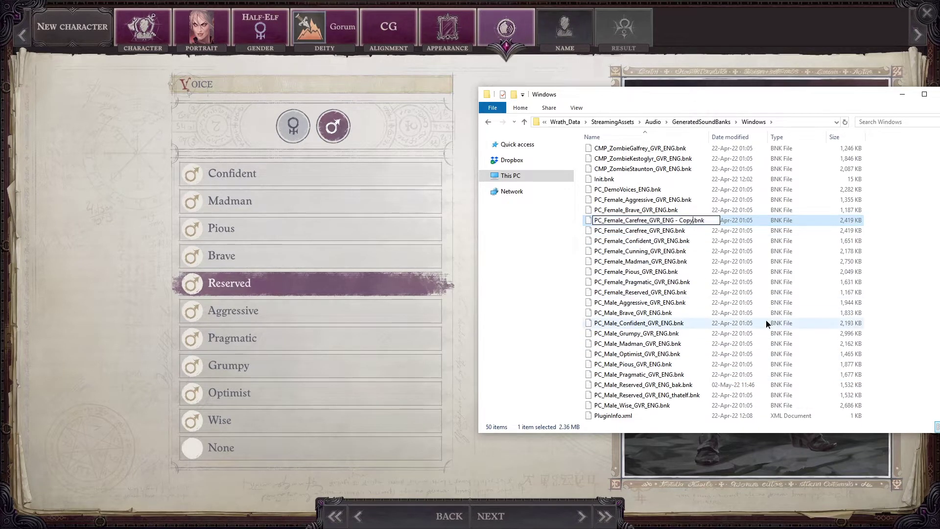
Step: Rename the Carefree copy to PC_Male_Reserved_GVR_ENG.bnk and return to the game
click(667, 385)
key(F2)
key(Escape)
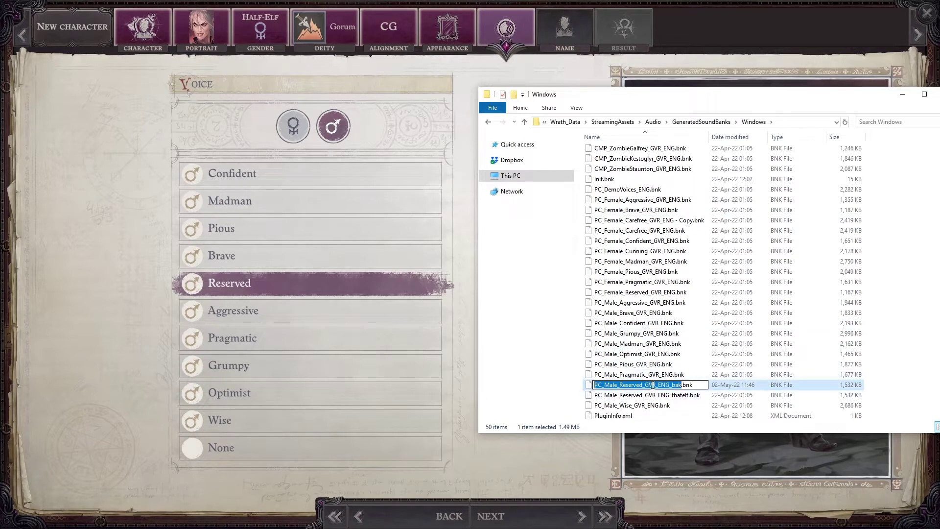
click(695, 212)
click(696, 220)
key(F2)
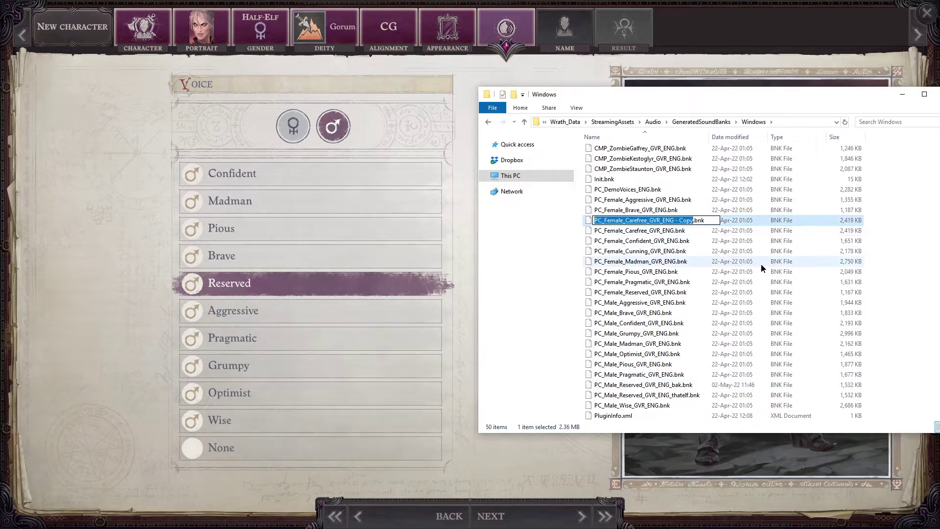
key(ctrl+v)
key(BackSpace)
key(BackSpace)
key(Return)
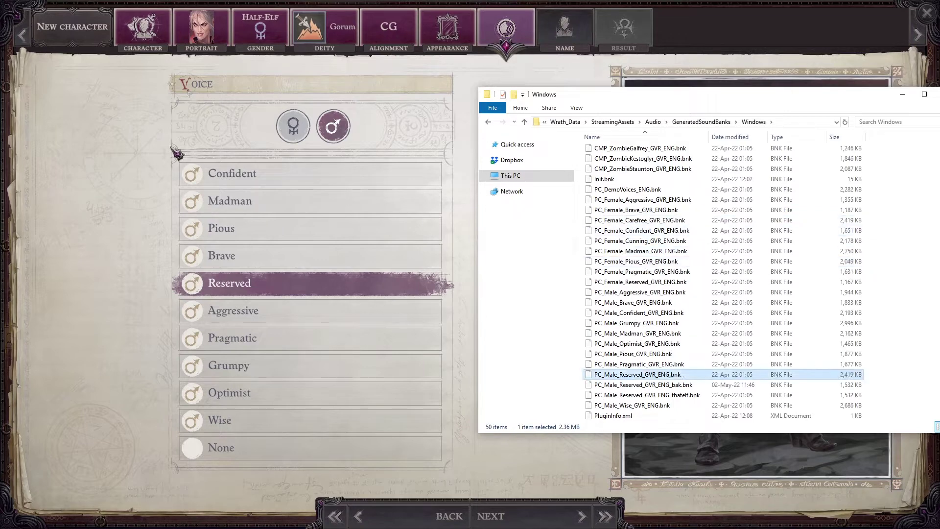
click(167, 150)
Step: Listen to the male Reserved preview with the swapped bank, then return to the sound-bank folder
click(240, 294)
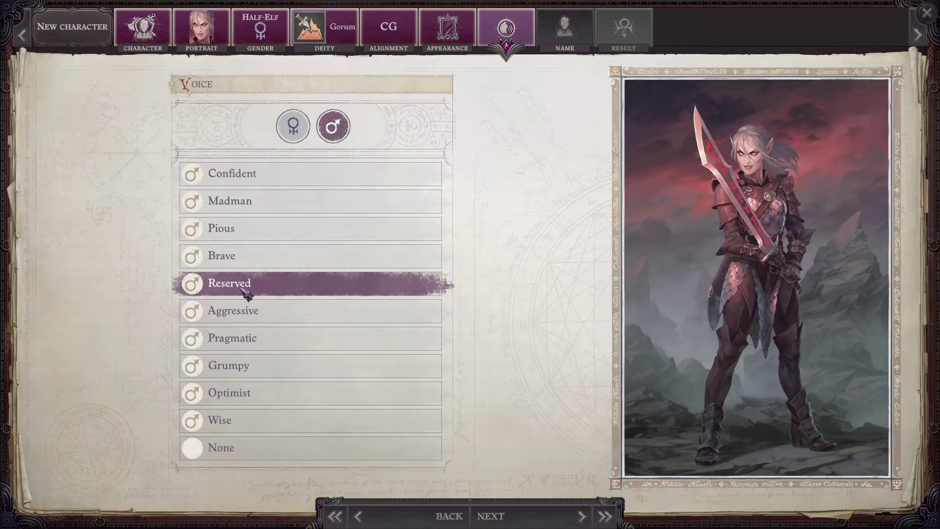
click(245, 283)
key(alt+Tab)
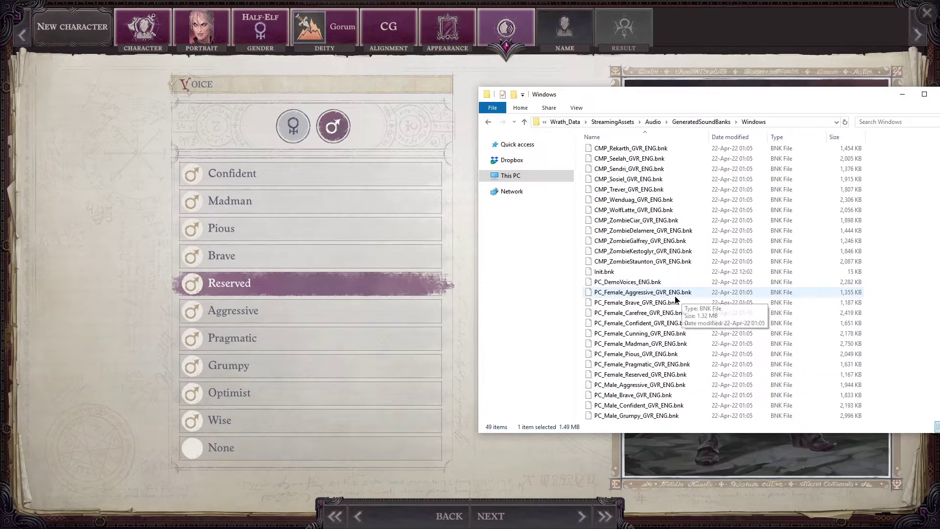
Step: Leave the sound-bank folder and Continue the saved campaign from the game's main menu
click(631, 285)
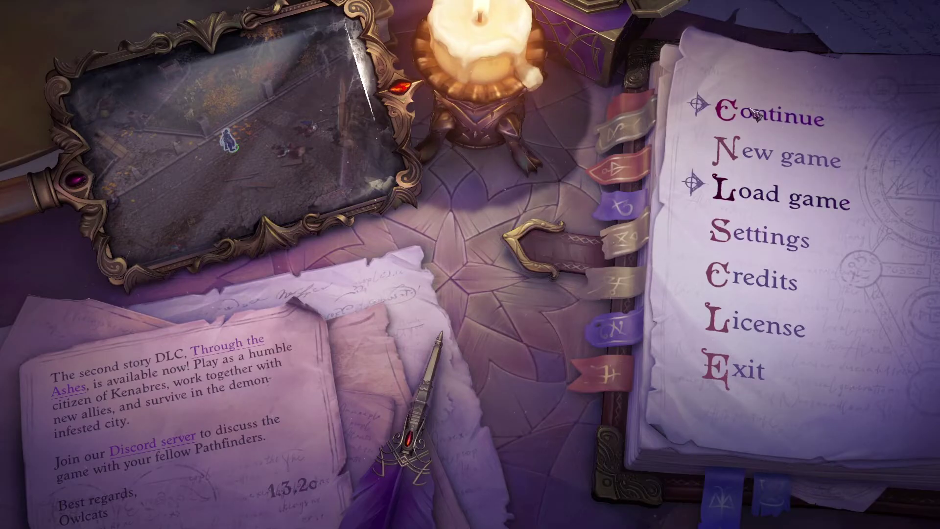
click(779, 111)
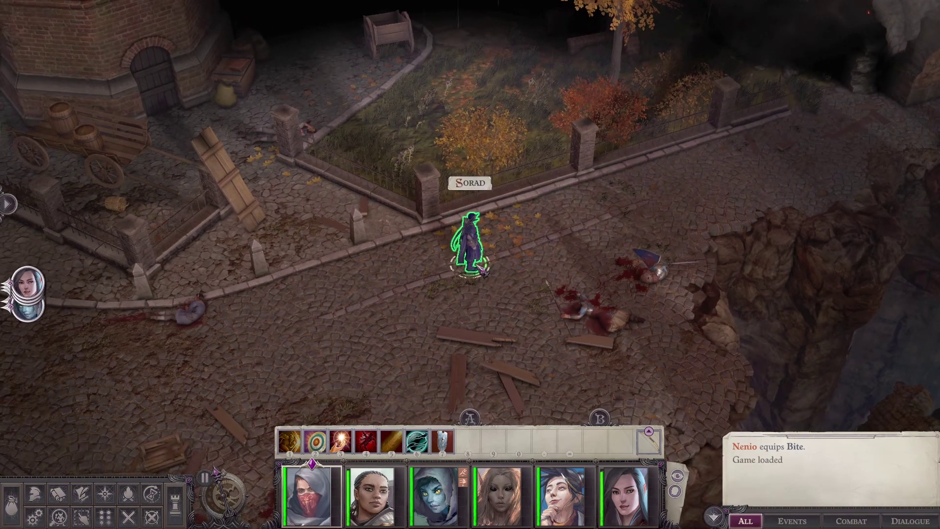
Step: Drag-select Sorad, ready ability 2 and target a ground spot to hear the swapped voice
drag(481, 268, 545, 325)
key(2)
click(328, 368)
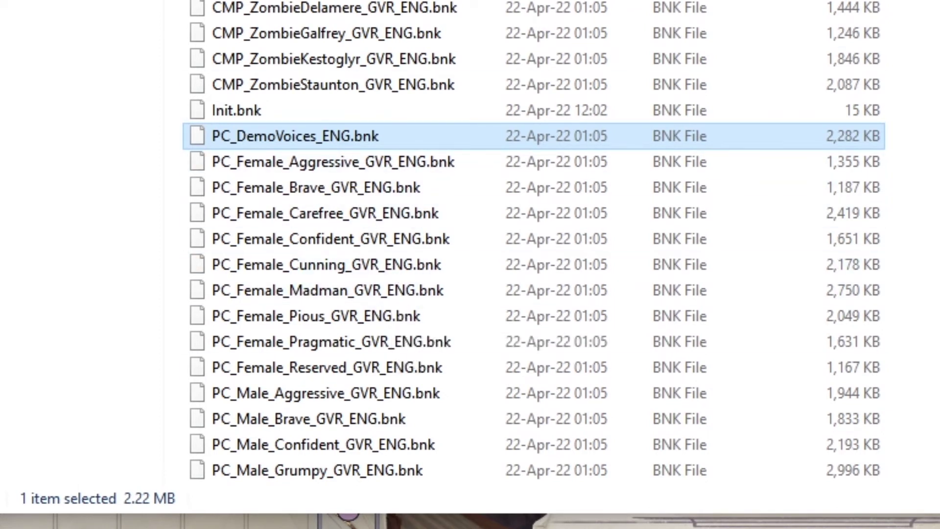
Step: Delete the swapped PC_Male_Reserved_GVR_ENG.bnk and remove _bak from the backup to restore the original
scroll(416, 180, down, 3)
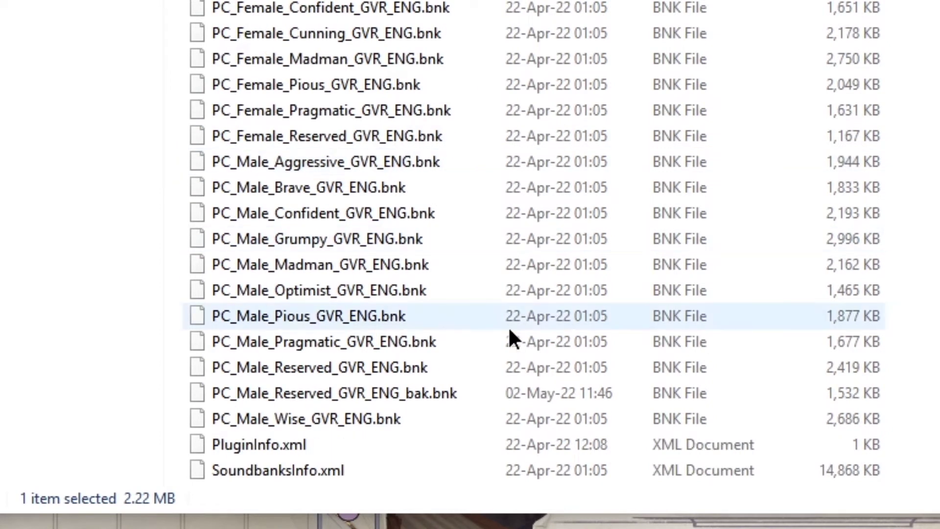
click(411, 397)
click(470, 379)
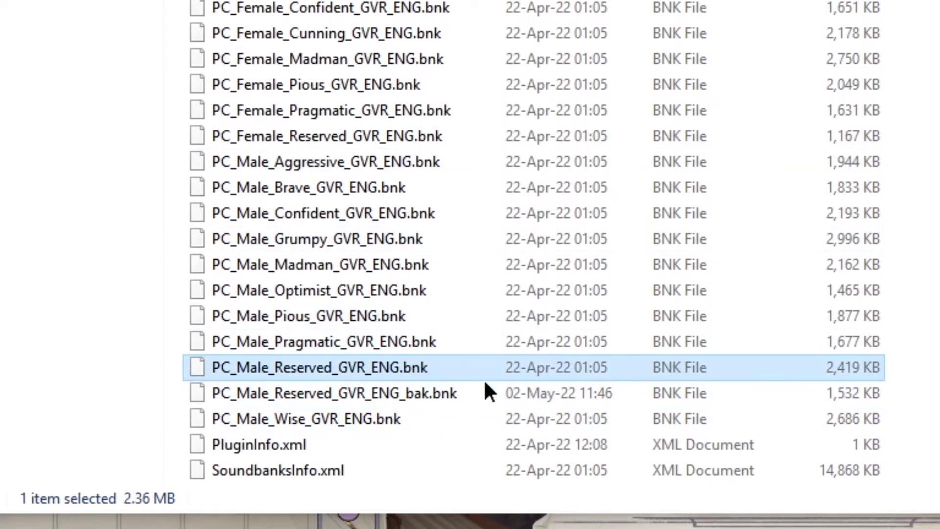
key(Delete)
click(644, 387)
key(F2)
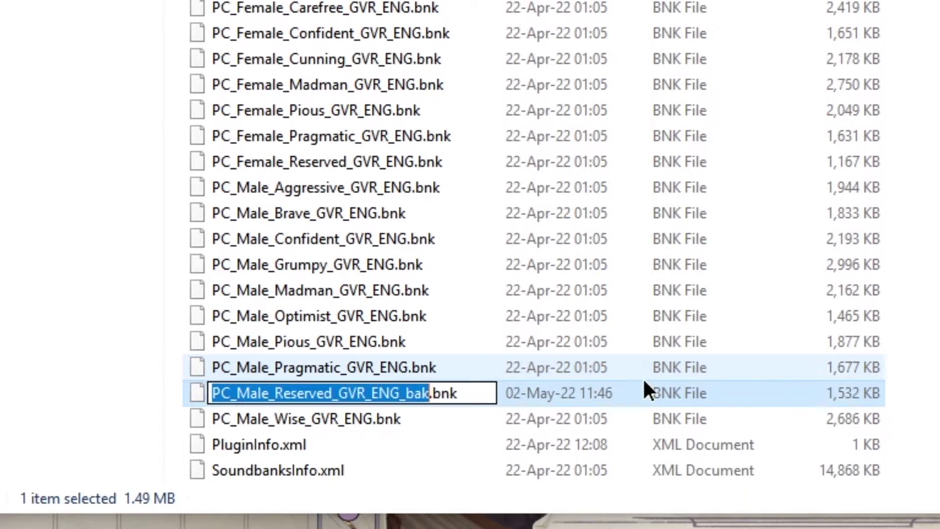
key(Right)
key(BackSpace)
key(BackSpace)
key(BackSpace)
key(BackSpace)
key(Return)
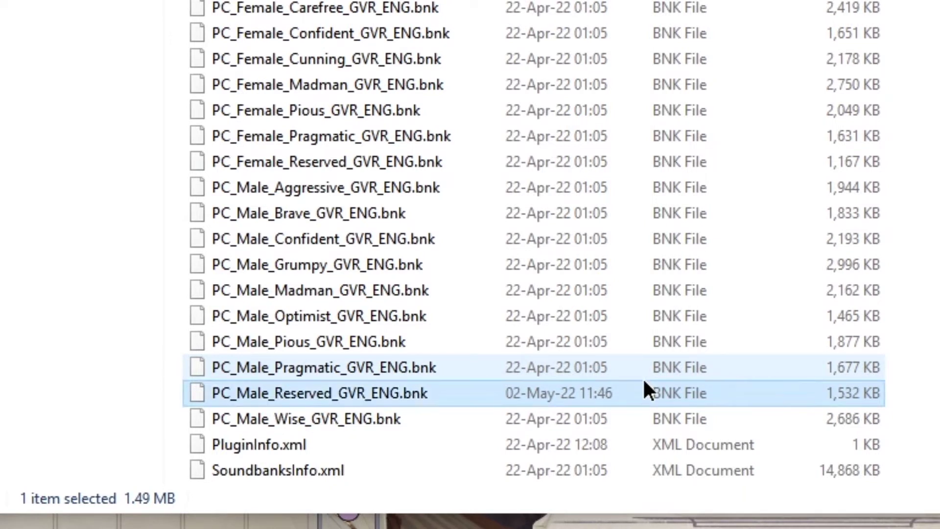
Step: Duplicate the restored Reserved bank and name the copy PC_Male_Reserved_GVR_ENG_bak.bnk
key(ctrl+c)
key(ctrl+v)
key(F2)
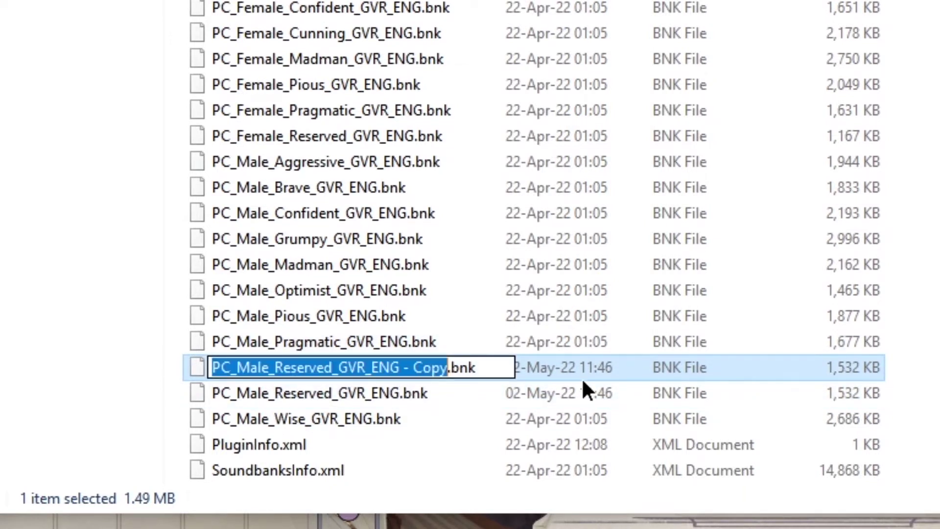
key(Right)
key(BackSpace)
key(BackSpace)
key(BackSpace)
key(BackSpace)
key(BackSpace)
key(BackSpace)
key(BackSpace)
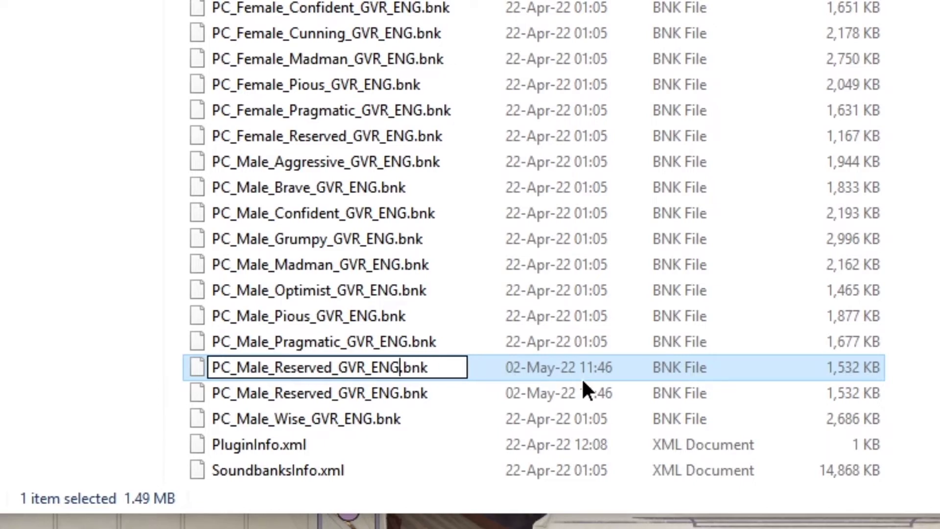
text(_b)
key(BackSpace)
text(bak)
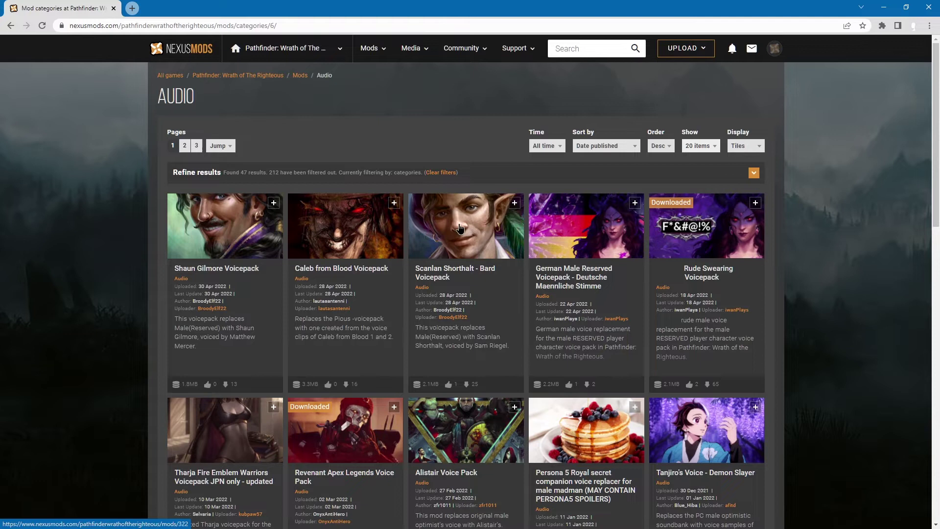
Step: Highlight which voice each Audio mod replaces: Shaun Gilmore, Caleb (Pious), Scanlan, German Male, Rude Swearing (Reserved)
drag(175, 319, 209, 331)
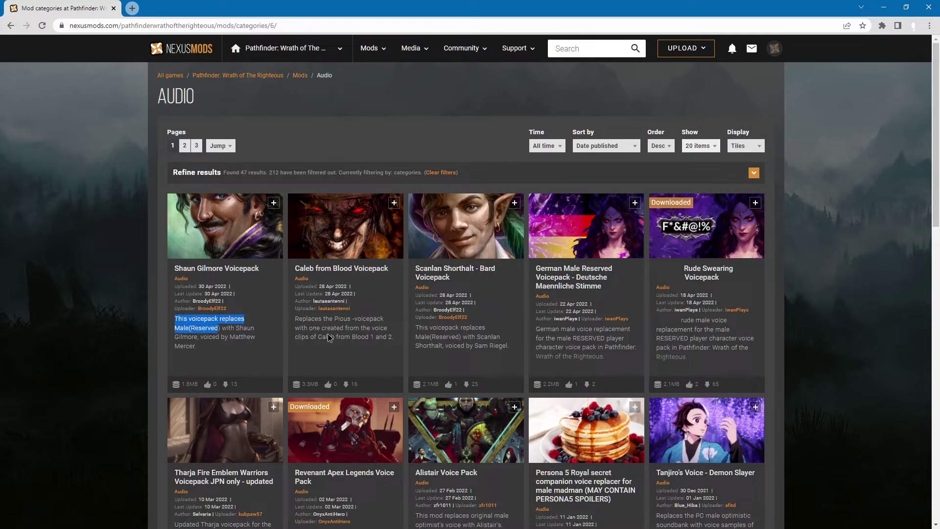
drag(296, 318, 338, 322)
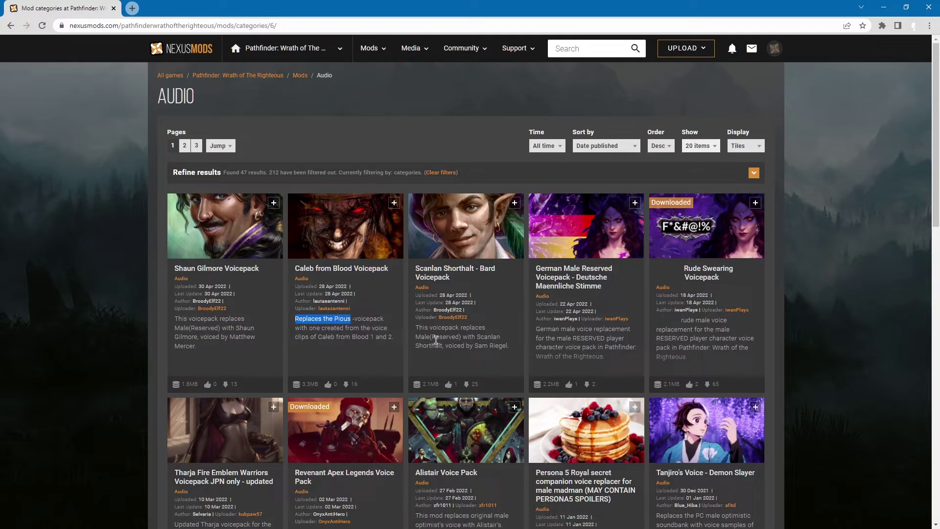
double_click(435, 338)
double_click(587, 338)
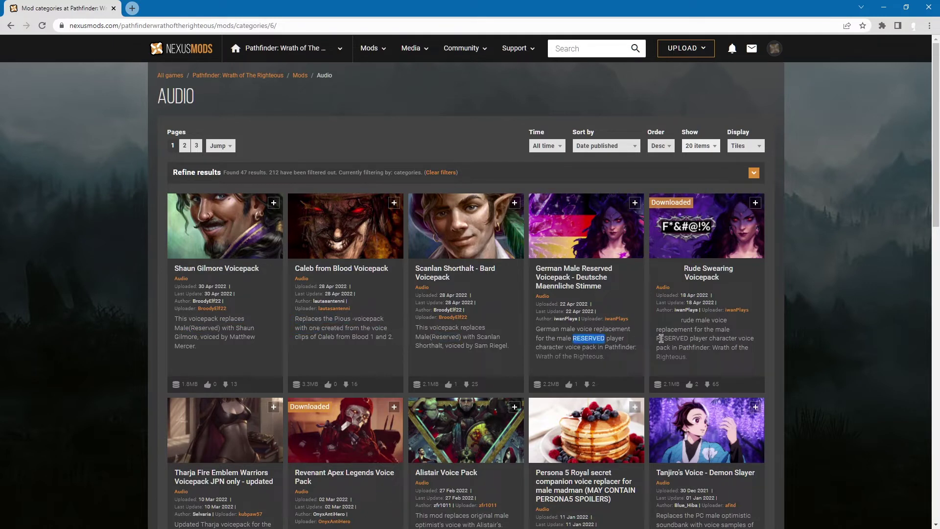
double_click(662, 338)
Step: Search the Revenant Apex Legends Voice Pack page for 'grump', then view the Rude Swearing Voicepack's files
click(345, 430)
scroll(292, 335, down, 5)
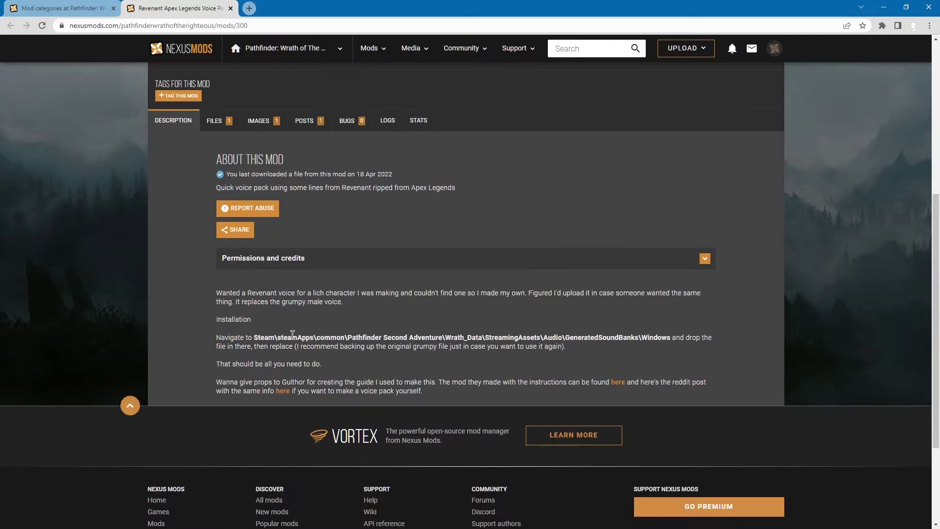
key(ctrl+f)
text(gr)
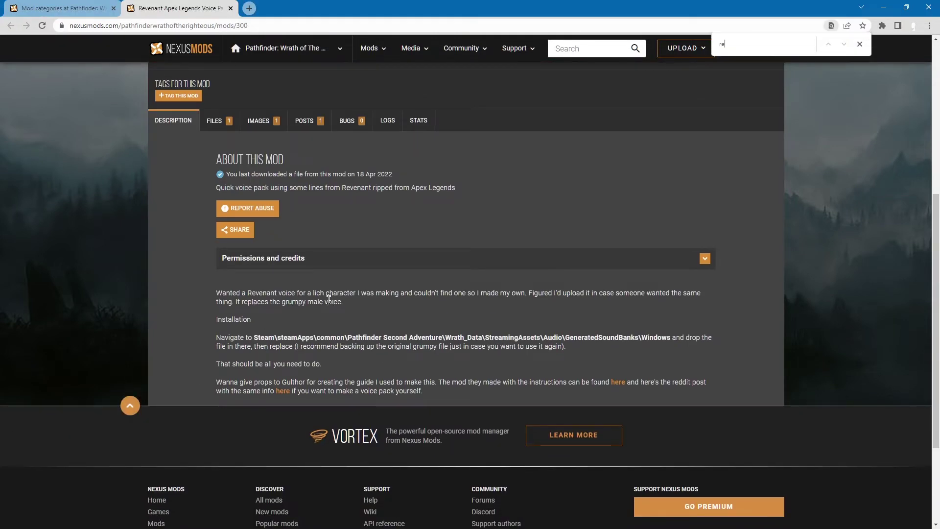
text(ump)
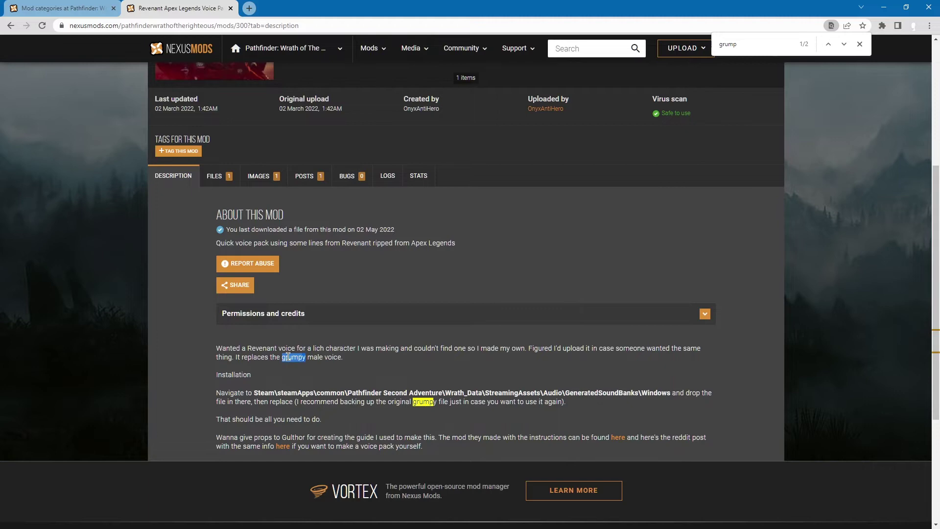
key(ctrl+w)
double_click(428, 277)
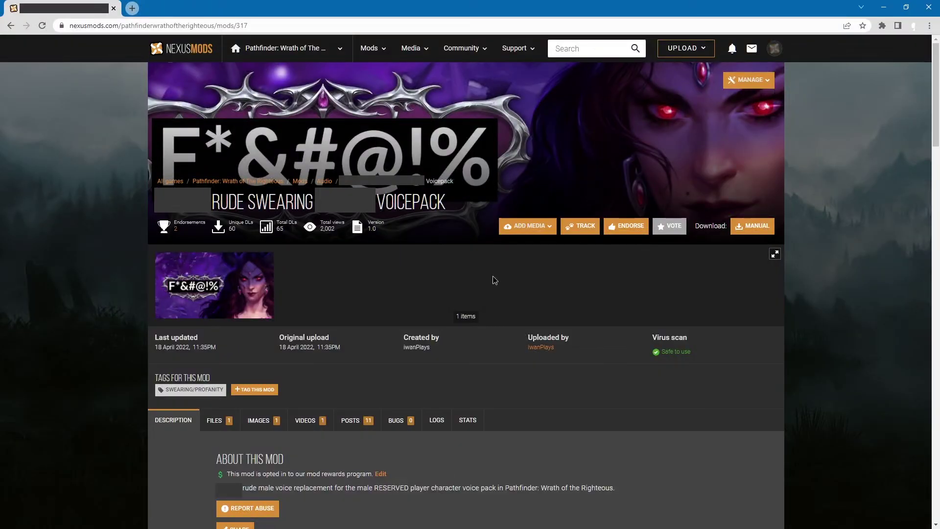
click(215, 420)
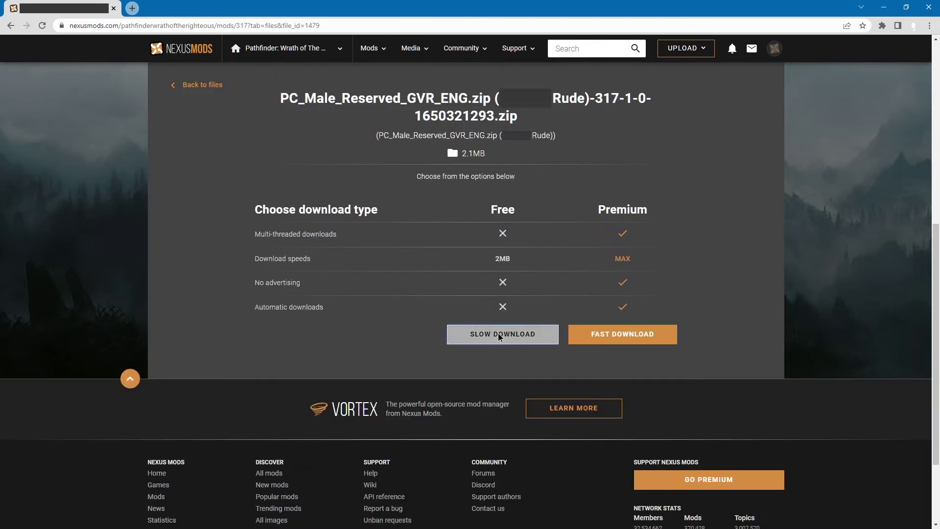
Step: Download PC_Male_Reserved_GVR_ENG.zip and extract it to the suggested folder, then close the archive window
click(500, 335)
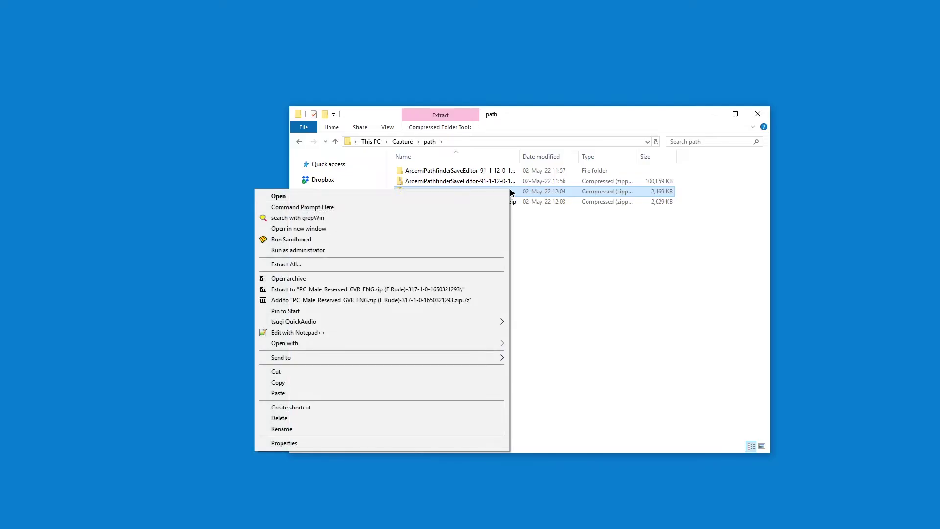
click(409, 264)
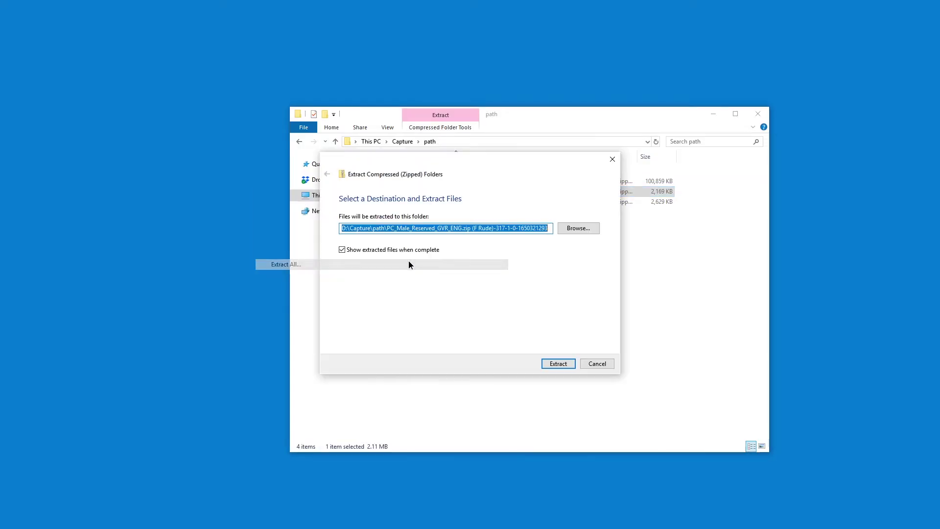
click(559, 366)
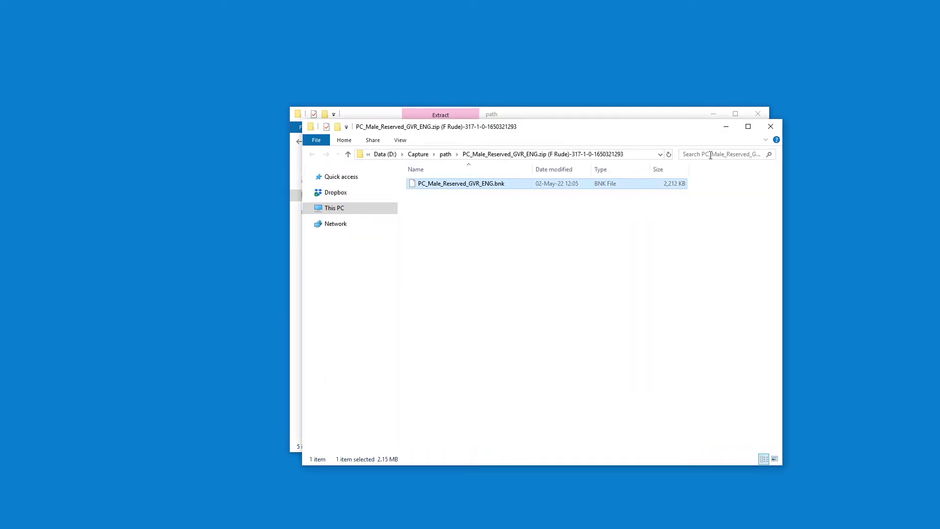
click(765, 117)
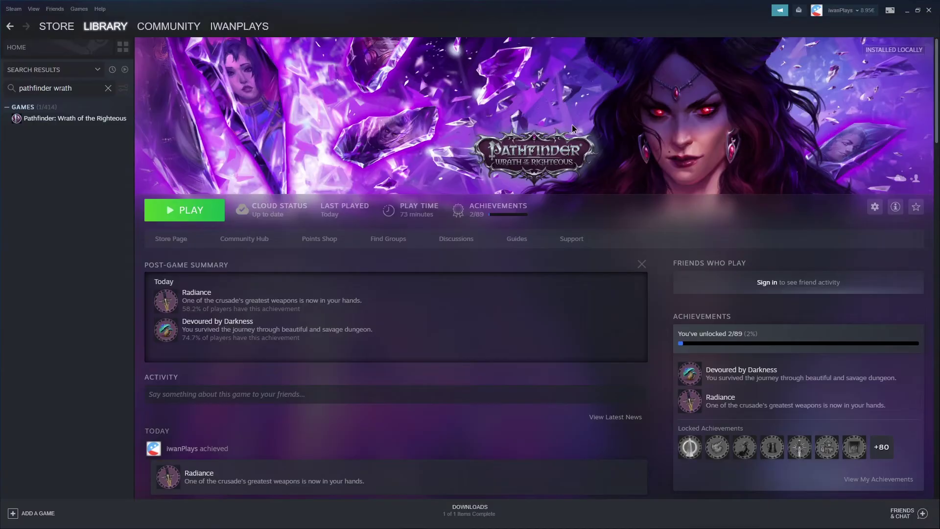
Step: Browse the local files of Pathfinder: Wrath of the Righteous from its Steam library entry
right_click(51, 119)
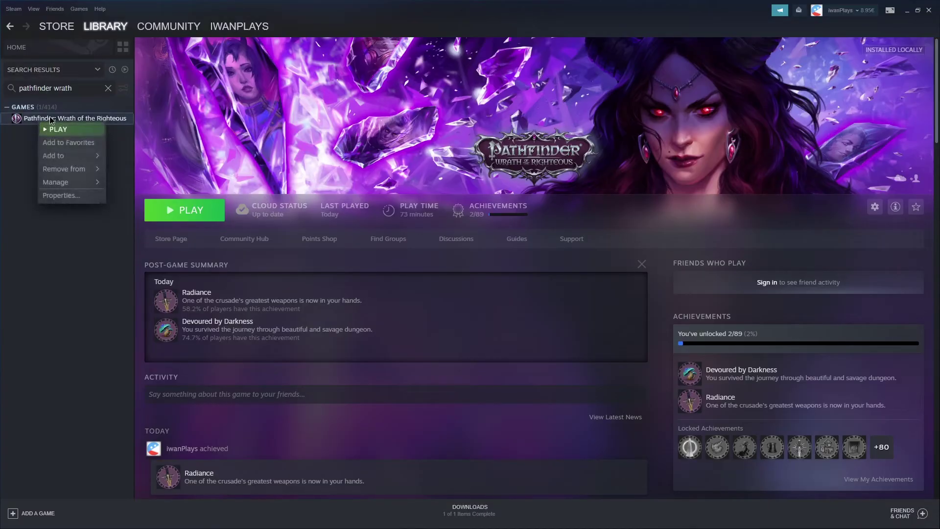
mouse_move(84, 182)
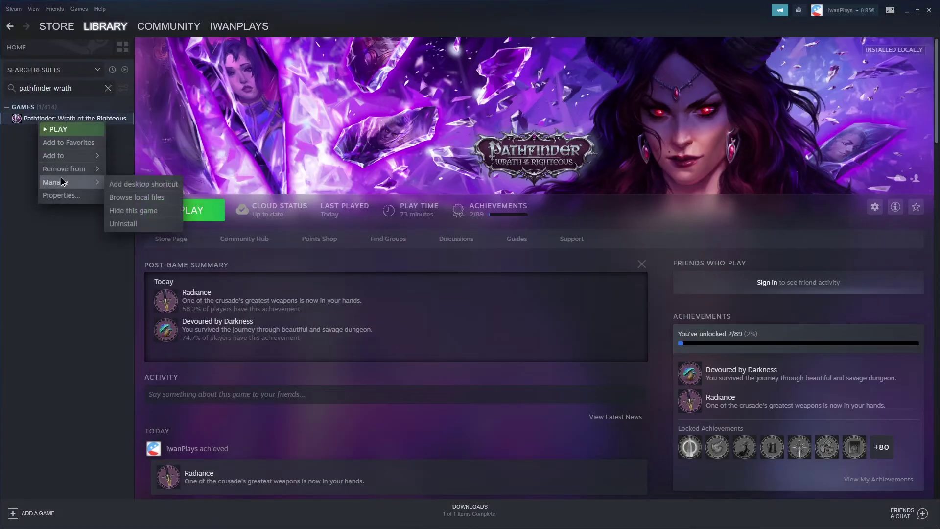
click(157, 198)
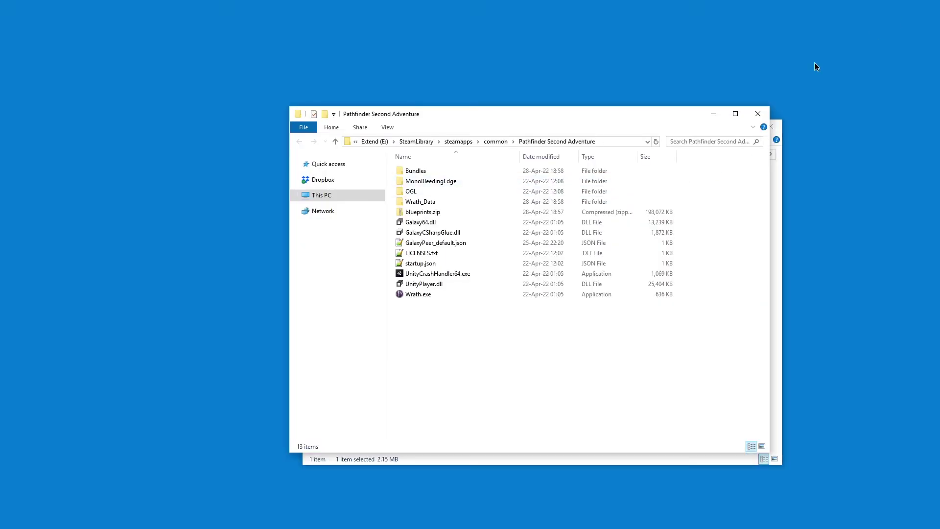
Step: Go into Wrath_Data\StreamingAssets\Audio\GeneratedSoundBanks\Windows in the install folder
click(419, 203)
double_click(419, 206)
click(426, 206)
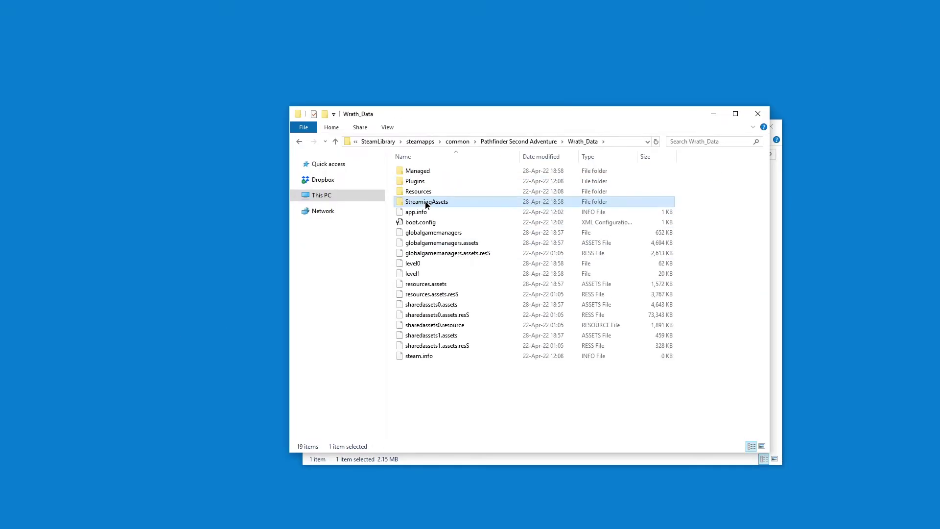
double_click(469, 200)
double_click(449, 181)
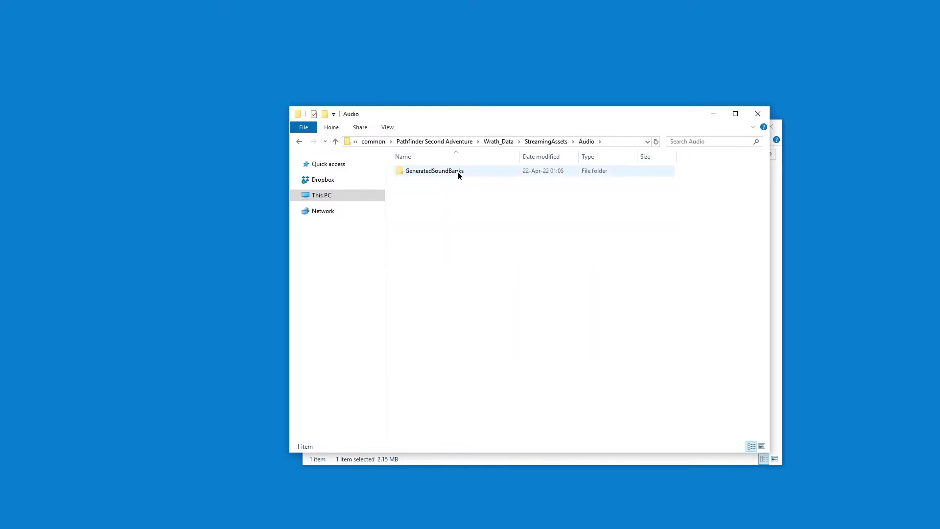
double_click(487, 169)
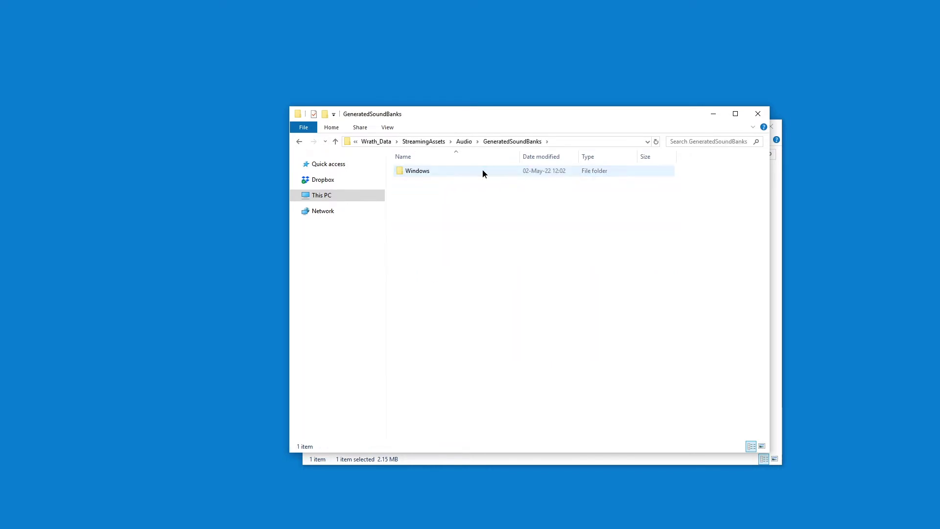
click(460, 170)
double_click(459, 170)
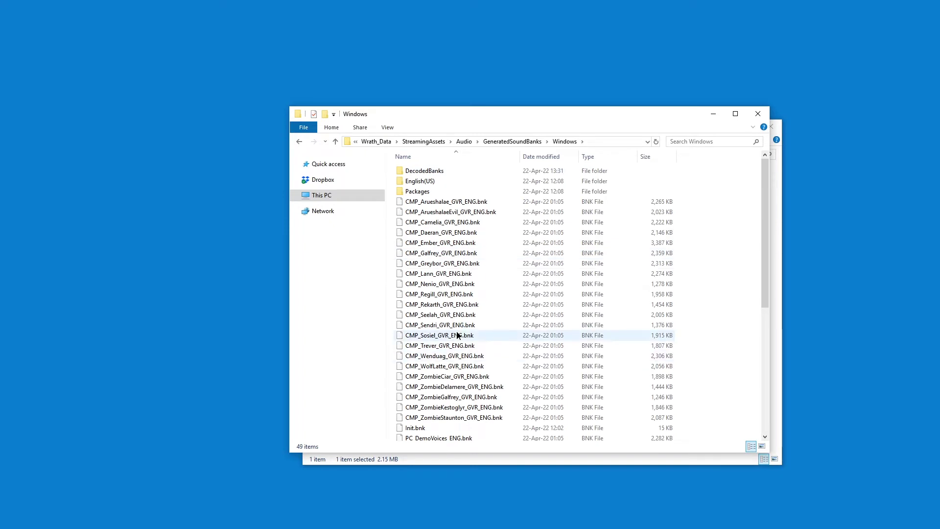
Step: Drop the 2,212 KB modded PC_Male_Reserved_GVR_ENG.bnk in, replacing the original and keeping the _bak copy
drag(763, 178, 747, 301)
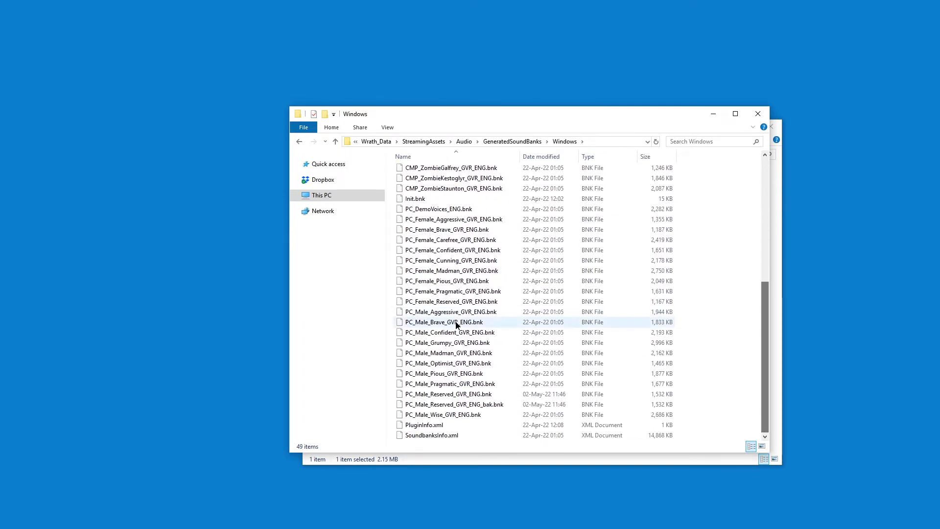
click(451, 395)
click(483, 405)
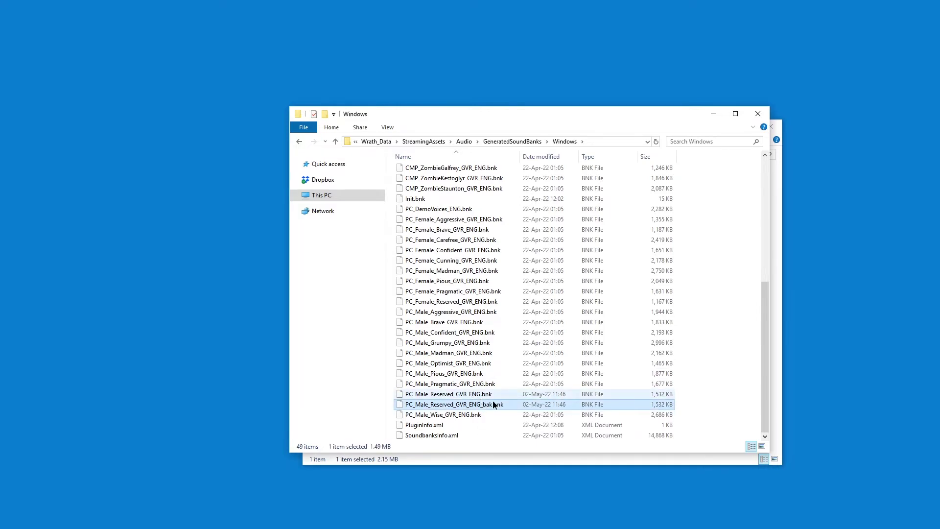
drag(638, 115, 717, 135)
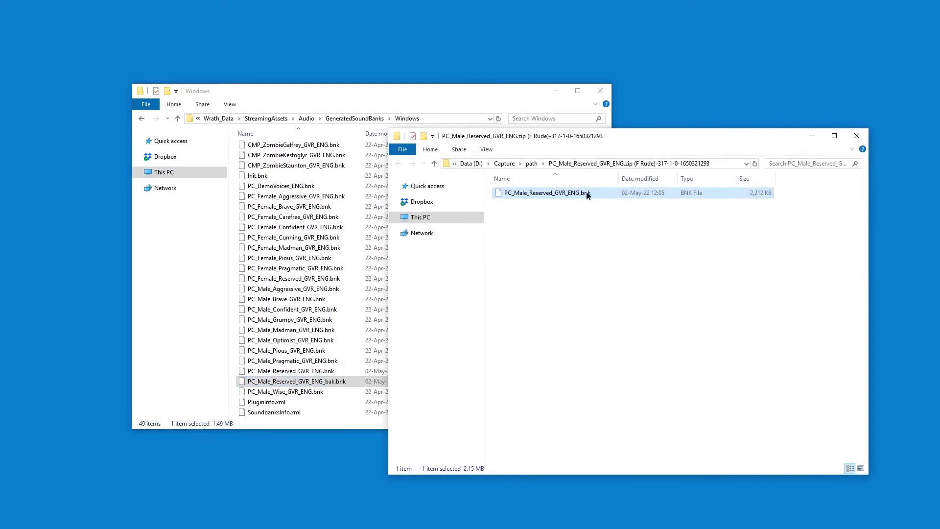
drag(588, 195, 347, 319)
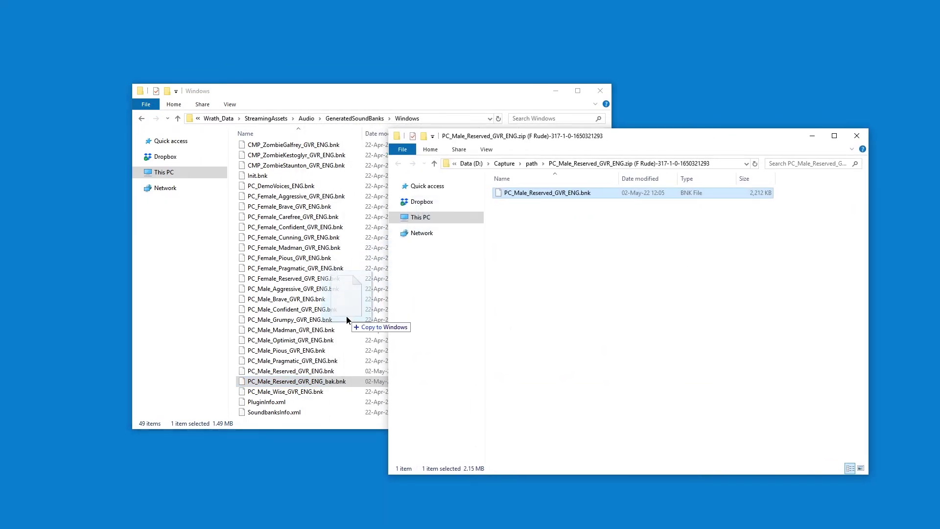
drag(347, 320, 347, 319)
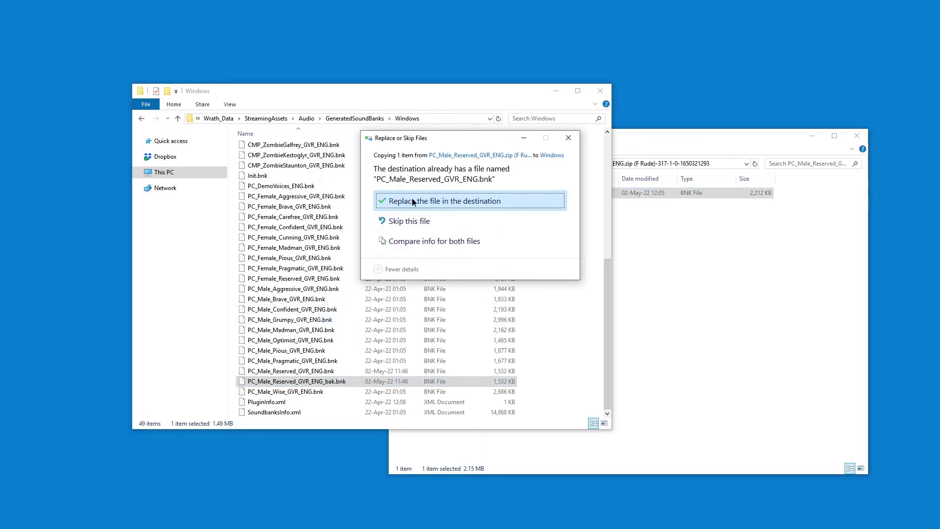
click(412, 200)
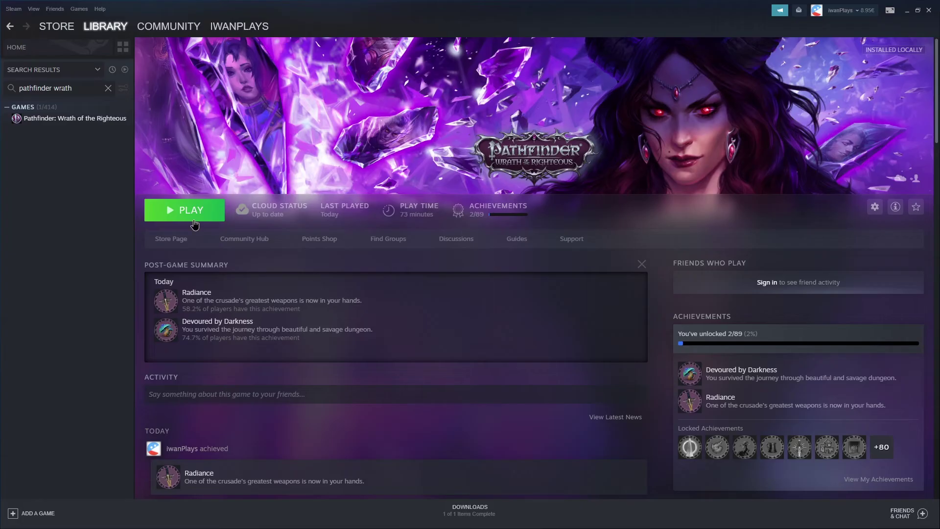
Step: Launch the game and choose the male Reserved voice in character creation
click(194, 210)
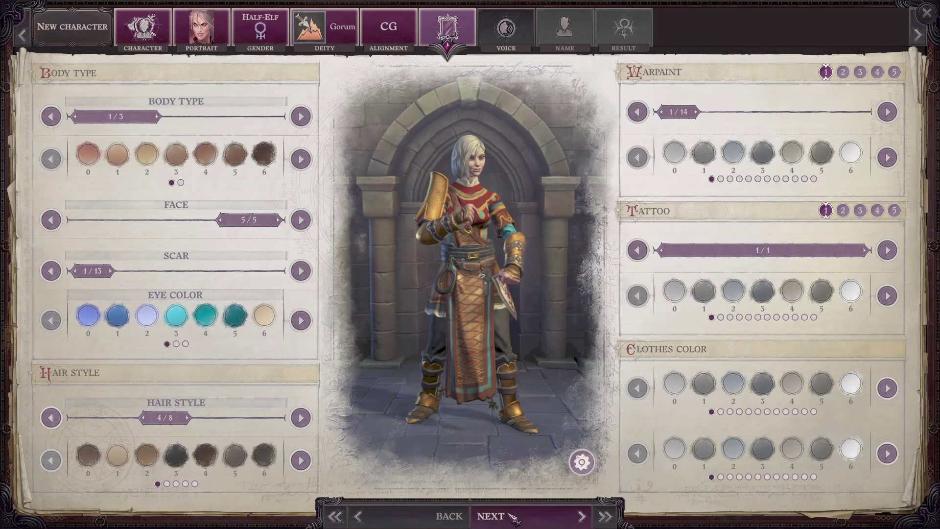
click(539, 516)
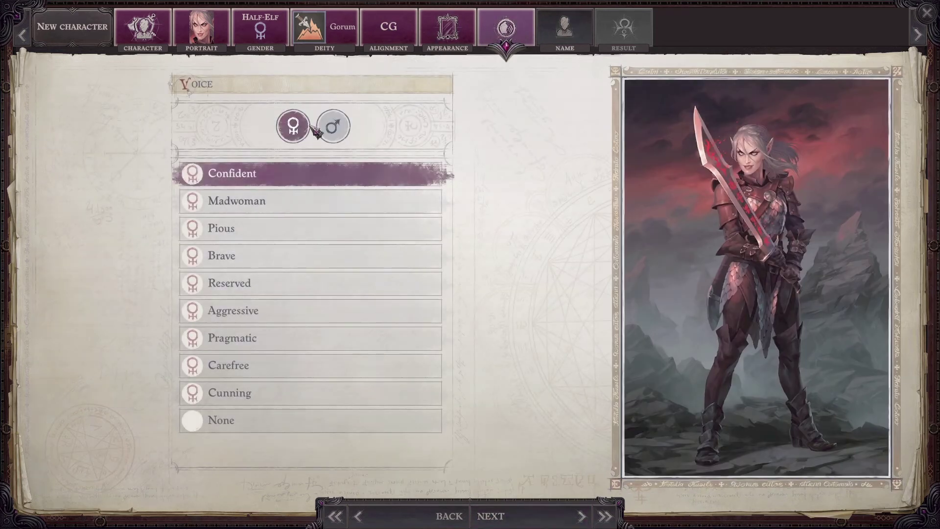
click(333, 126)
click(240, 287)
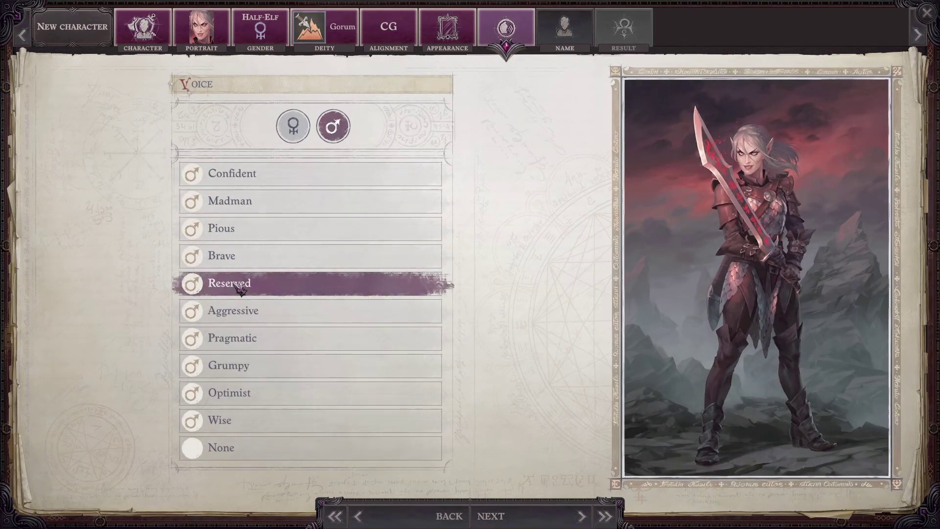
key(alt+Tab)
click(318, 187)
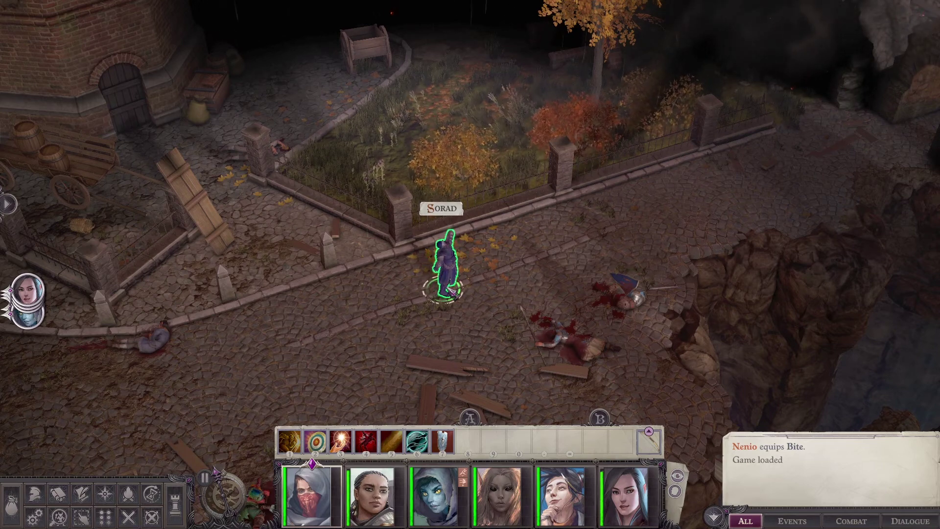
Step: Ready the second quick-slot ability and take a bow from the Shared Stash to hear Sorad's voice
key(2)
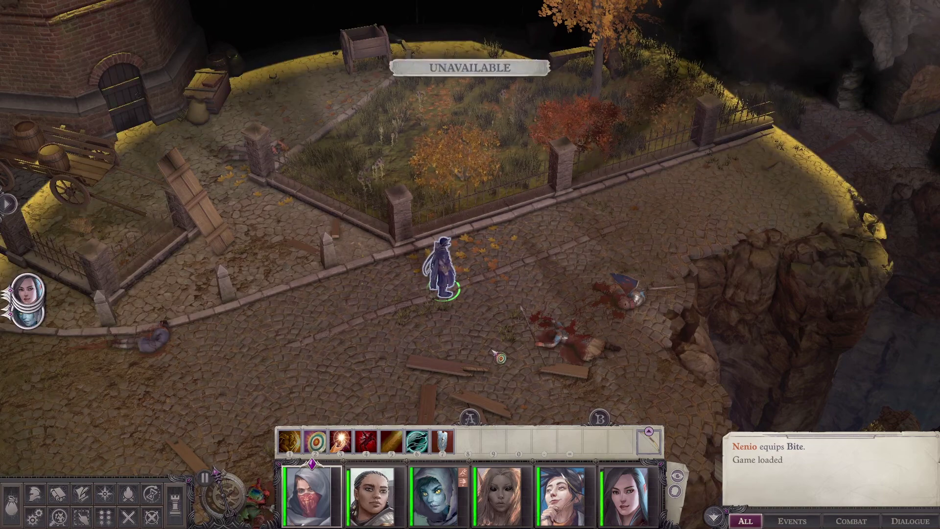
key(i)
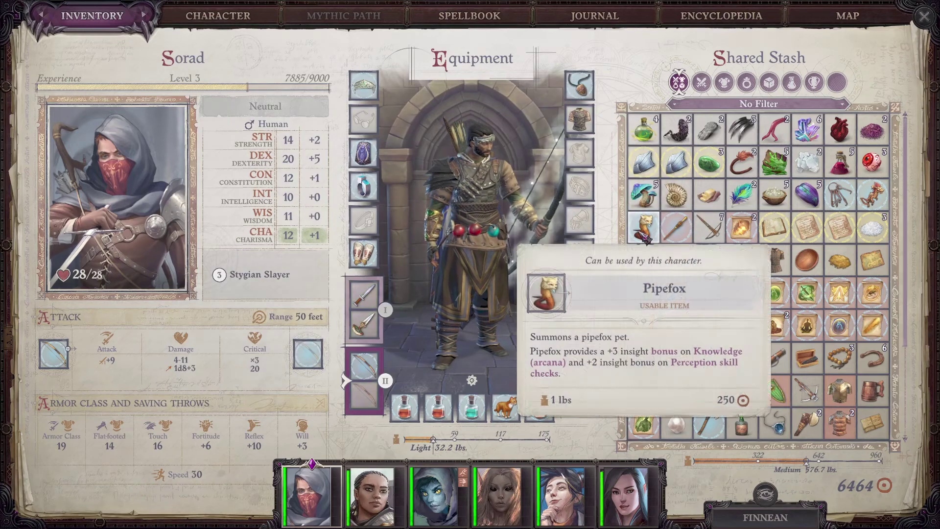
key(i)
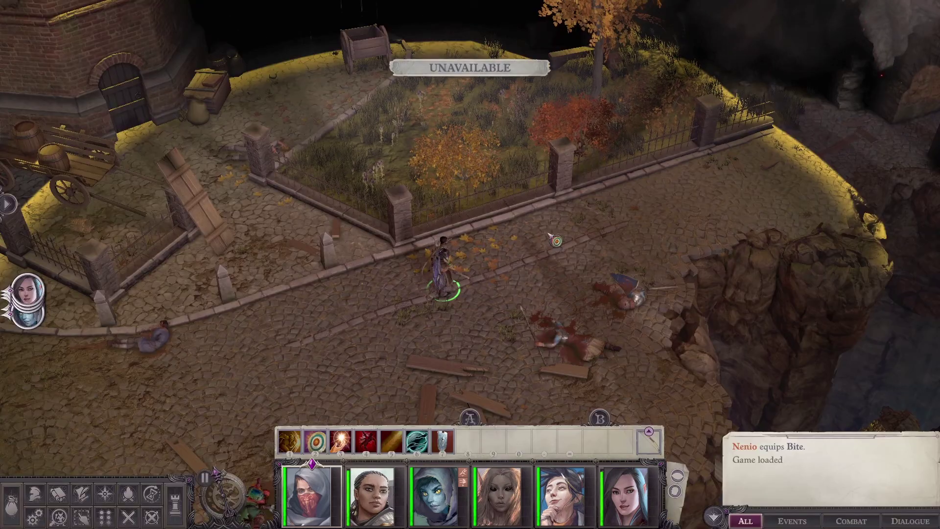
key(i)
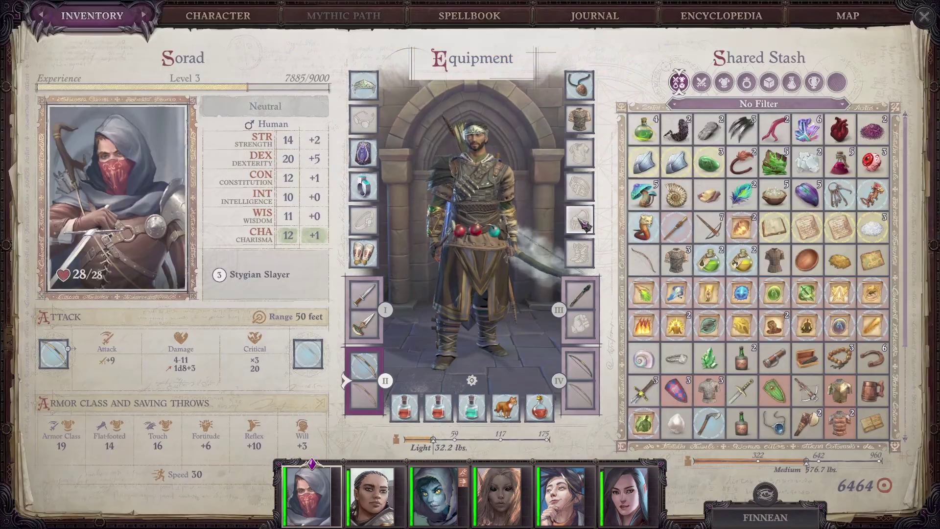
click(643, 260)
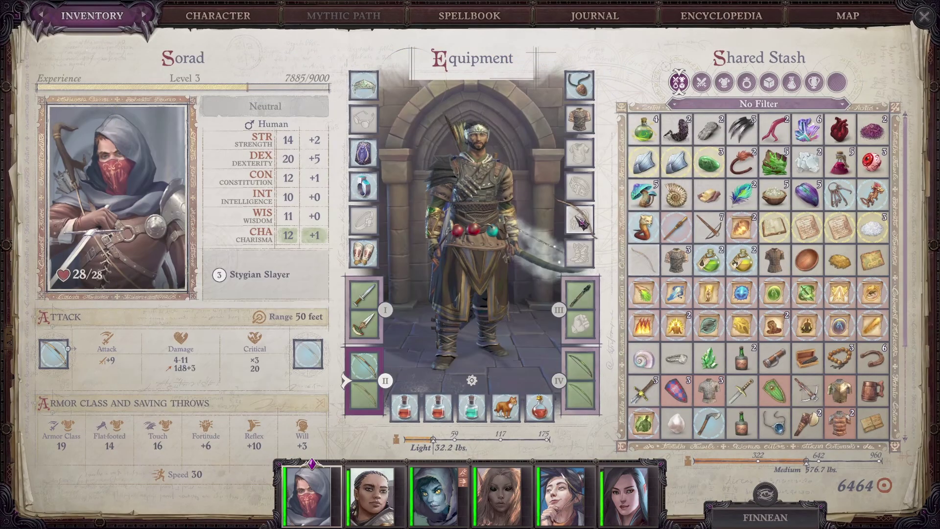
key(i)
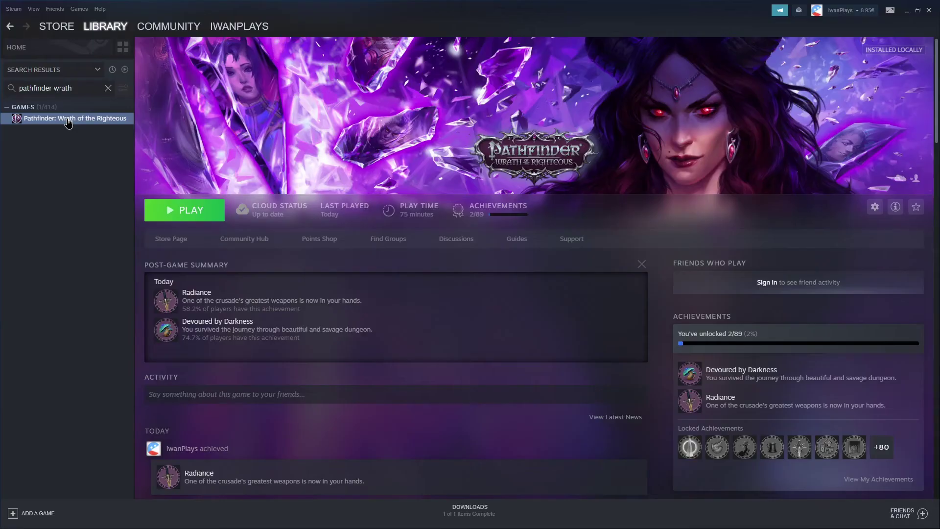
Step: Verify the integrity of the game files via Properties > Local Files
right_click(83, 118)
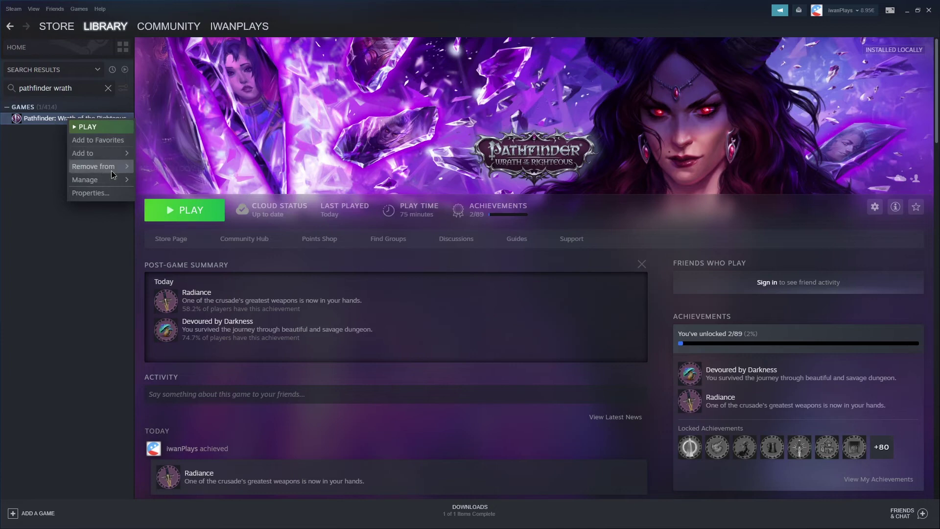
mouse_move(112, 182)
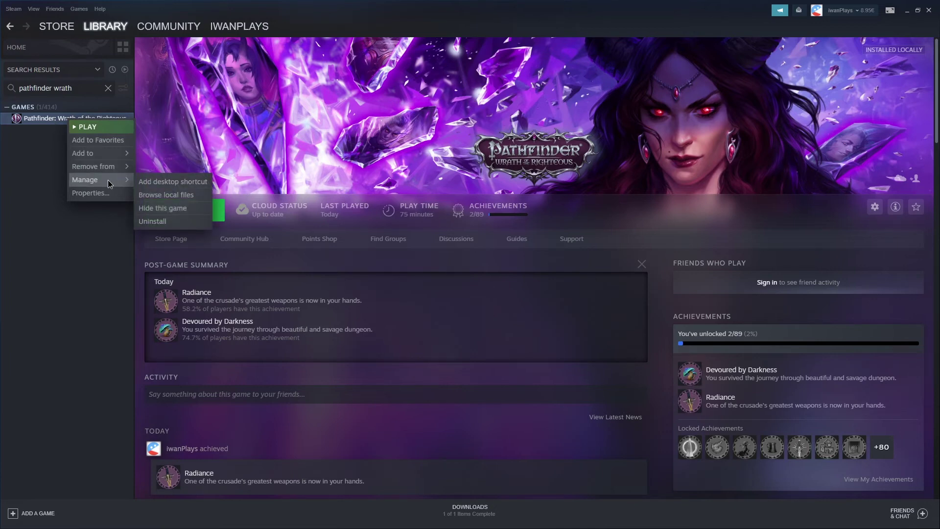
click(108, 195)
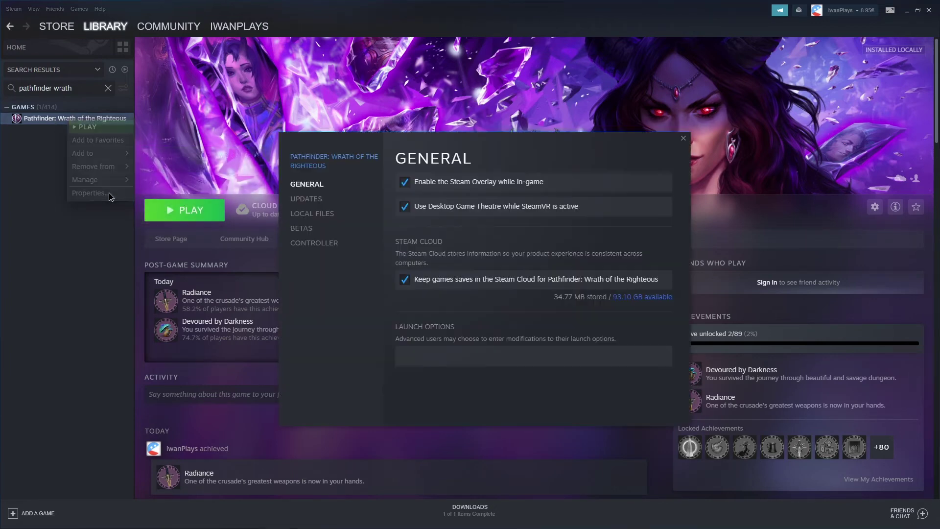
click(315, 215)
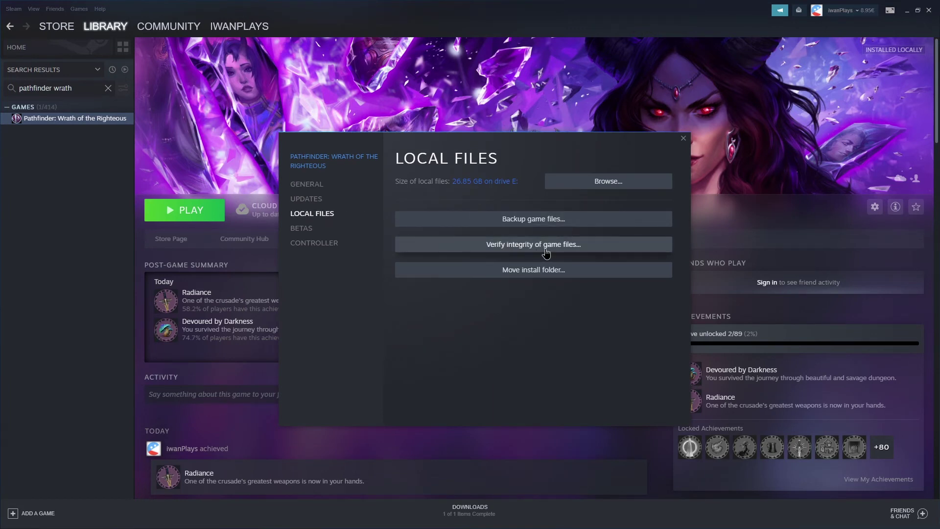
click(569, 249)
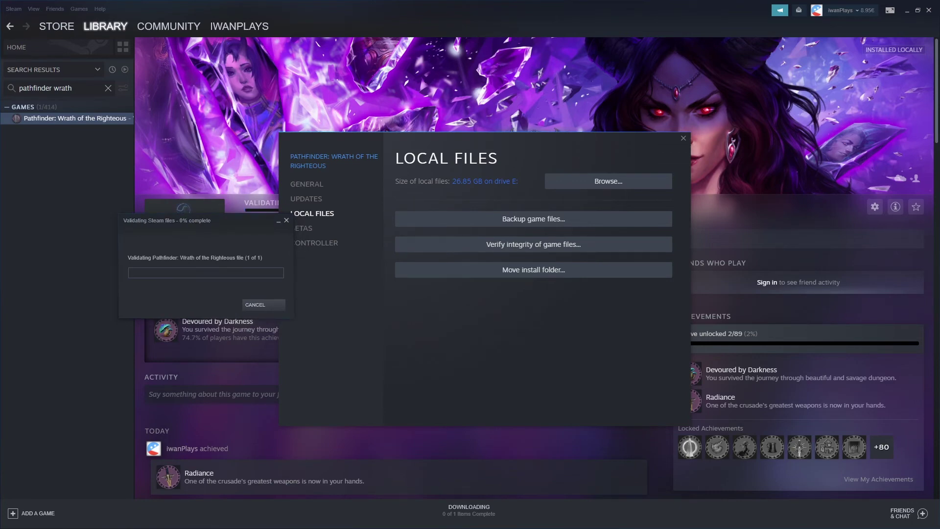
Step: Place Task Manager beside the validation progress and start the WatchTheClock stopwatch
drag(939, 83, 644, 82)
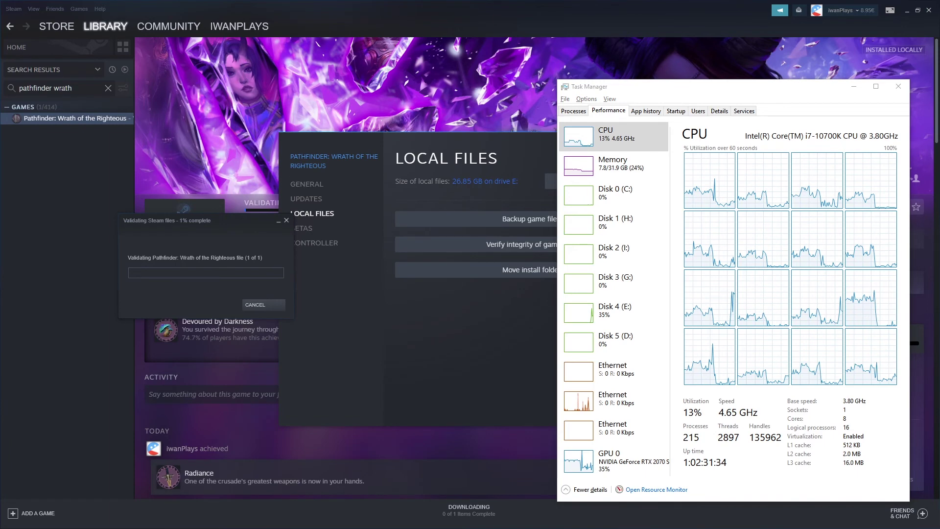
click(329, 168)
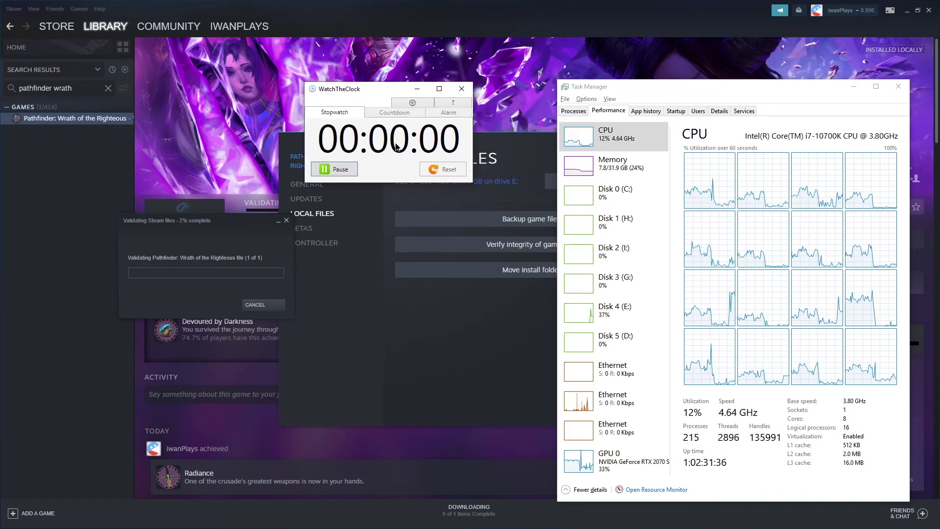